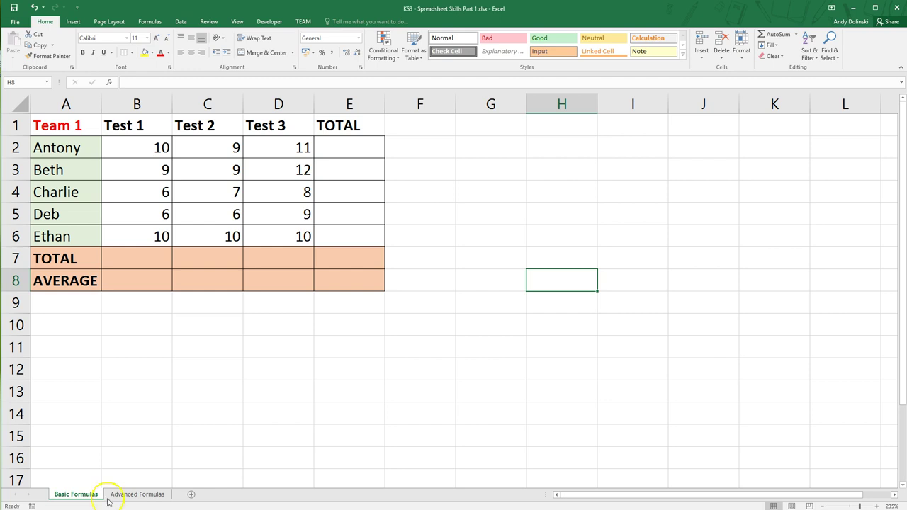
- Enter 'spreadsheets', 'formulas' and 'calculate' in G2, G3 and G4
{"action": "left_click", "coordinate": [475, 151]}
{"action": "type", "text": "spreadsheets"}
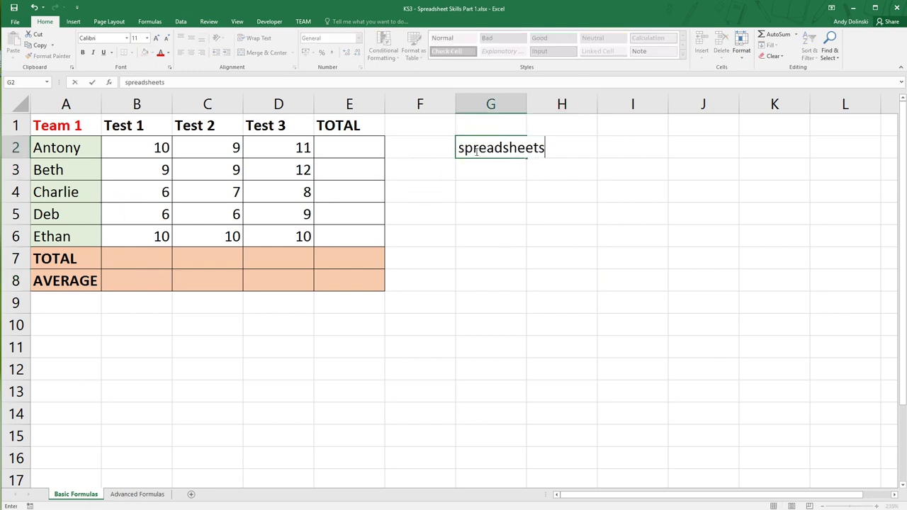
{"action": "key", "text": "Return"}
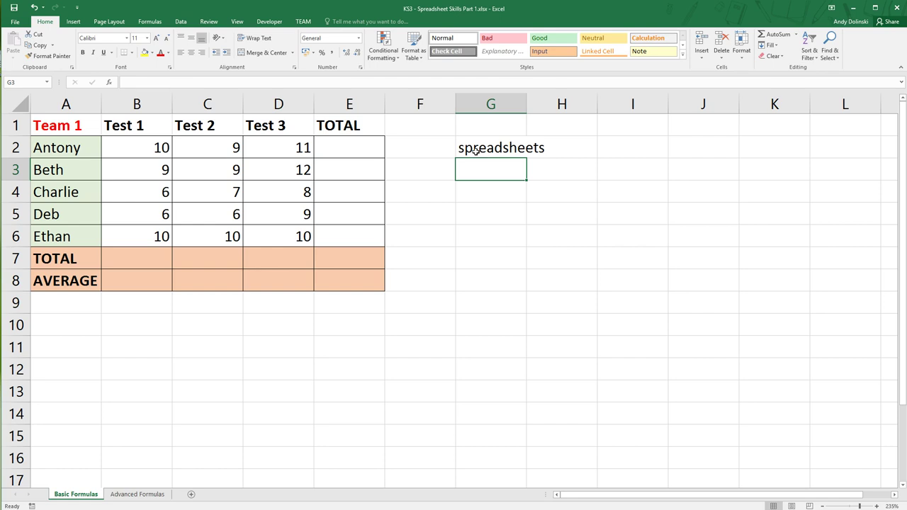
{"action": "type", "text": "formula"}
{"action": "key", "text": "BackSpace"}
{"action": "type", "text": "ulas"}
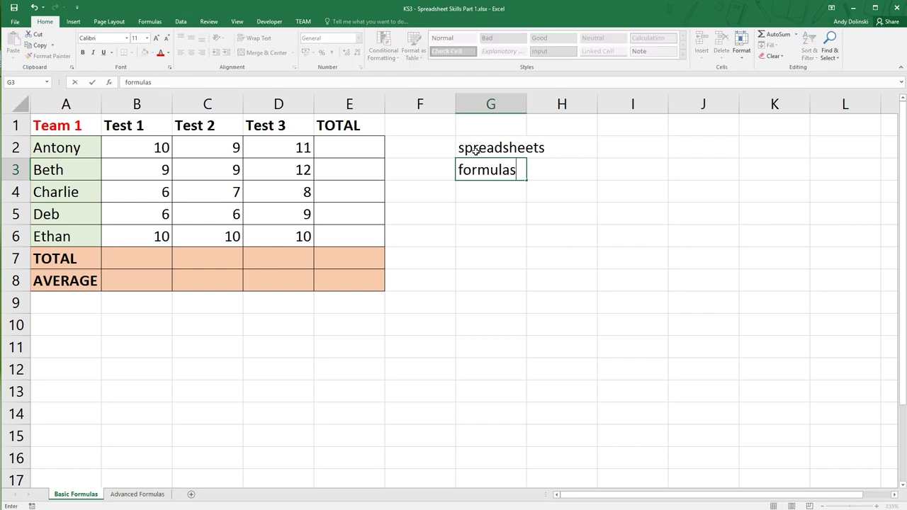
{"action": "key", "text": "Return"}
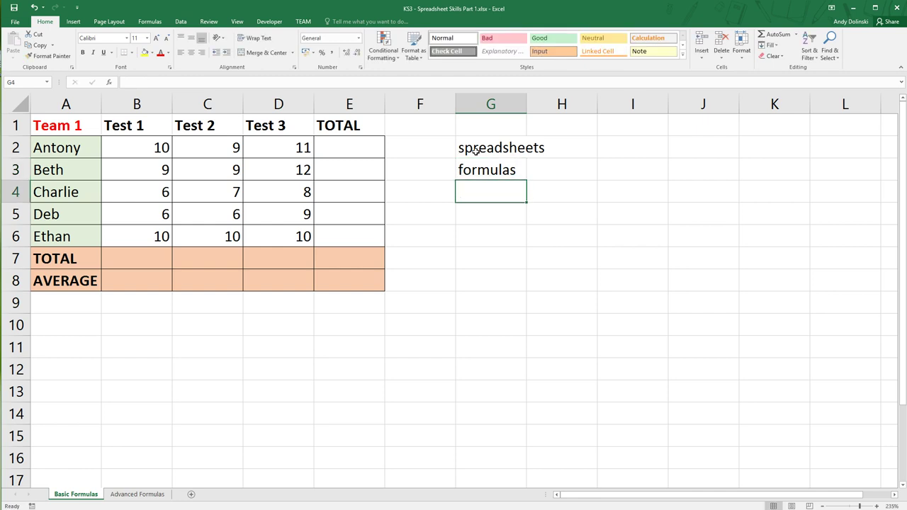
{"action": "type", "text": "calculate"}
{"action": "key", "text": "Return"}
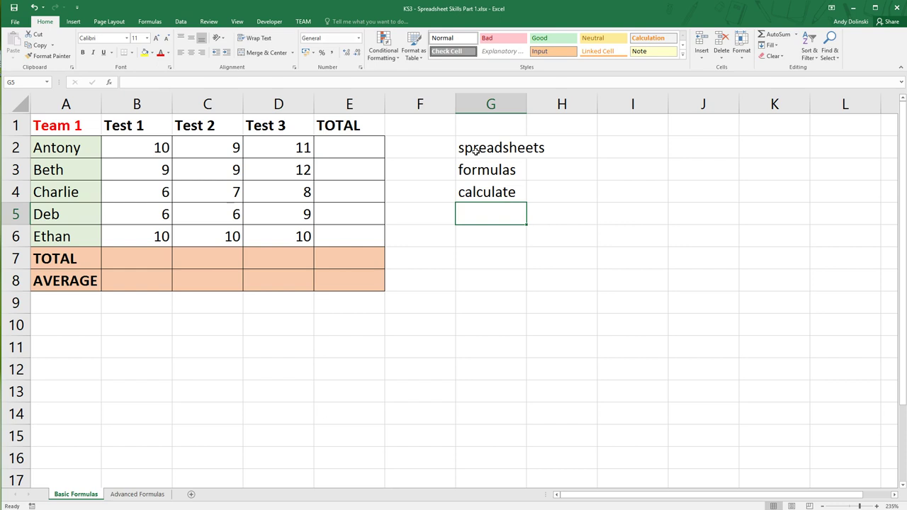
- Leave G5 blank, put '=' in G6 and start typing 'cell references' in G7
{"action": "key", "text": "Return"}
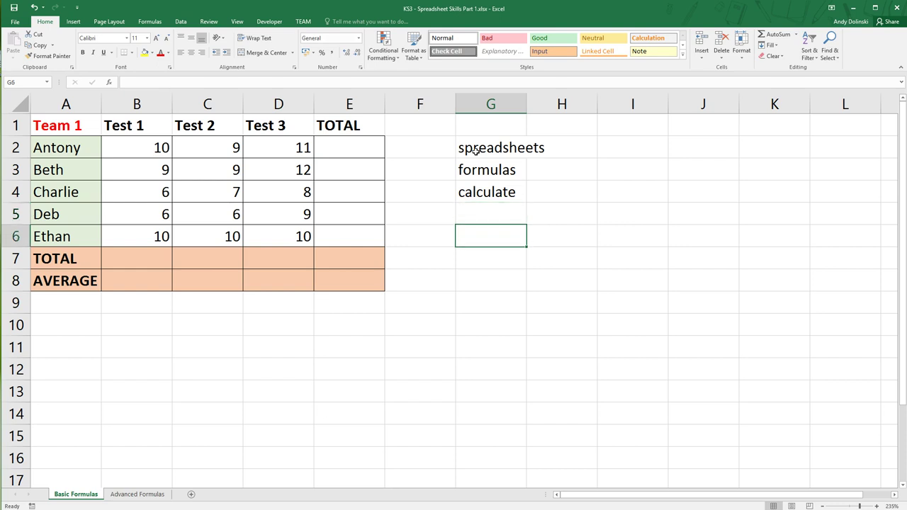
{"action": "type", "text": "="}
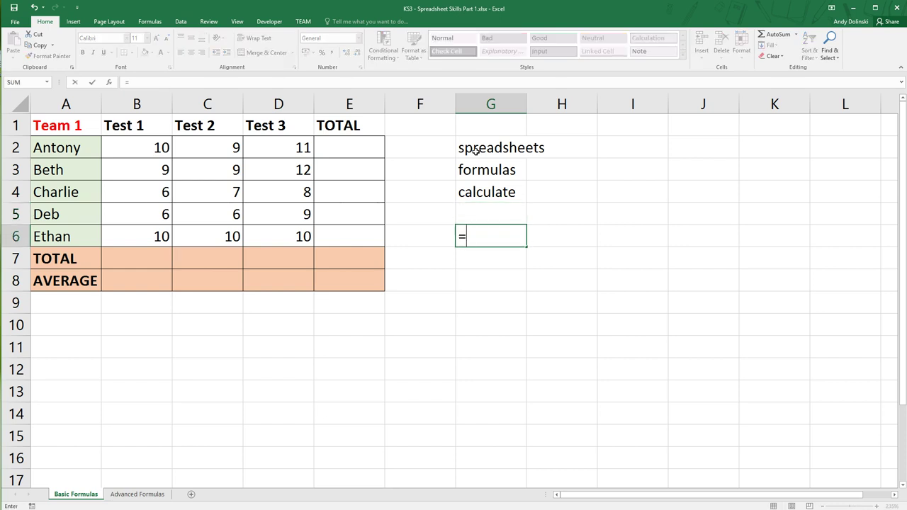
{"action": "key", "text": "Return"}
{"action": "type", "text": "cell refe"}
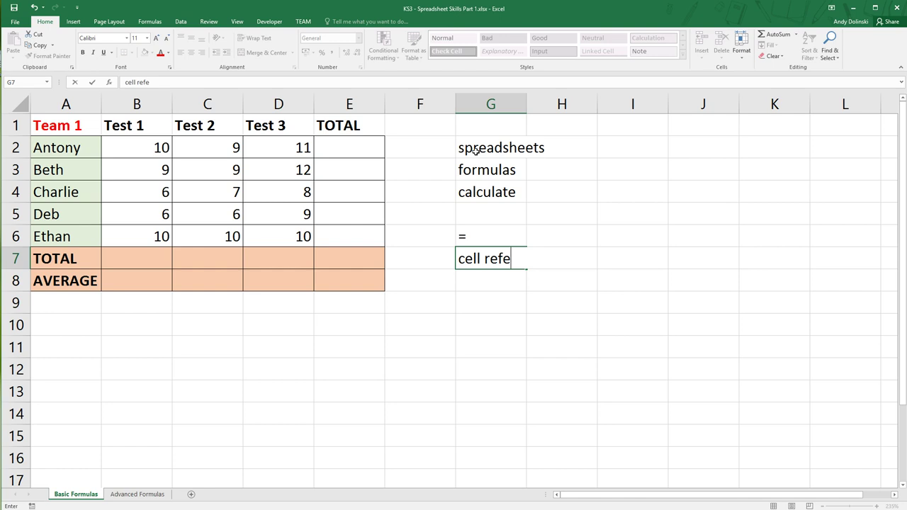
- Finish 'cell references' in G7 and add 'operator + - / *' in G8
{"action": "type", "text": "rences"}
{"action": "key", "text": "Return"}
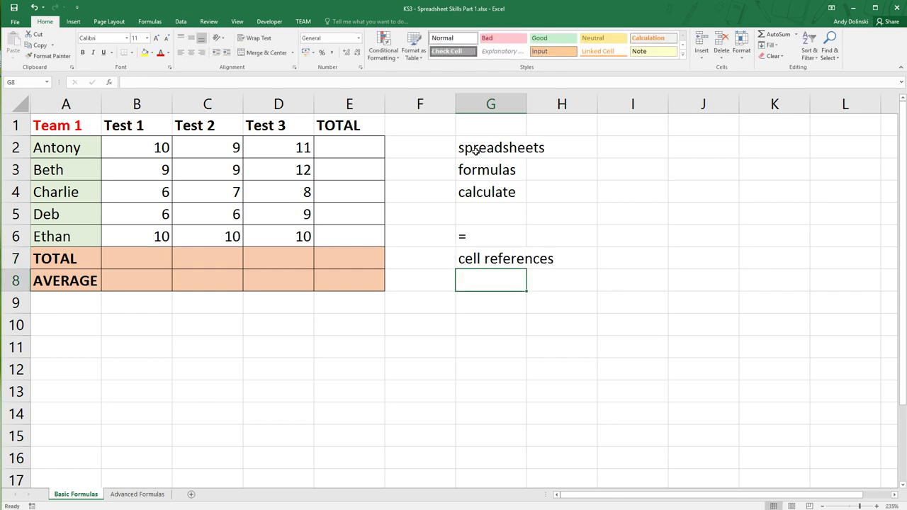
{"action": "type", "text": "operator + -"}
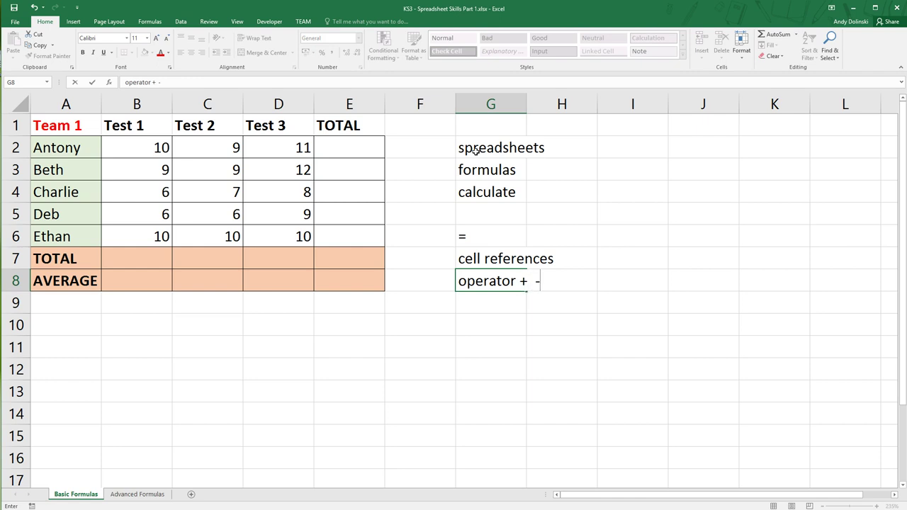
{"action": "type", "text": " /"}
{"action": "type", "text": " *"}
{"action": "left_click", "coordinate": [539, 322]}
{"action": "left_click", "coordinate": [485, 312]}
{"action": "left_click", "coordinate": [484, 325]}
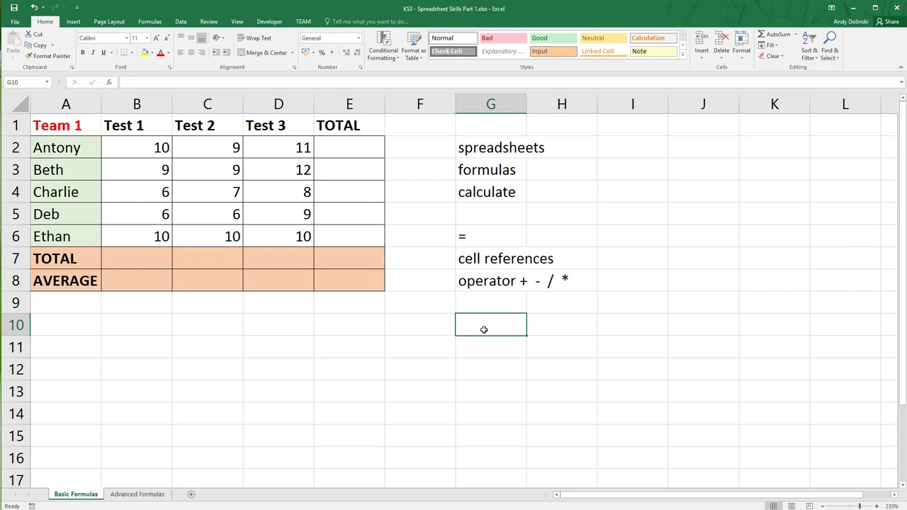
{"action": "left_click", "coordinate": [339, 149]}
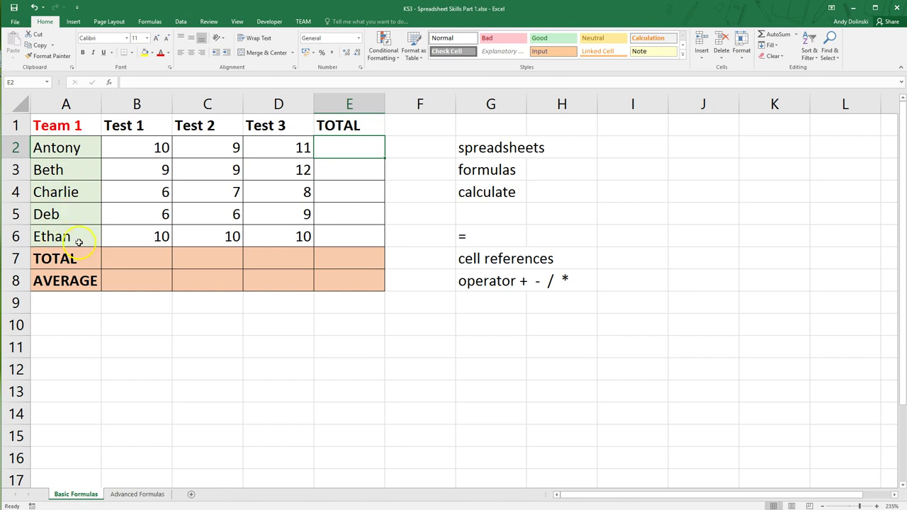
{"action": "scroll", "coordinate": [153, 163], "scroll_direction": "down", "scroll_amount": 2}
{"action": "scroll", "coordinate": [146, 141], "scroll_direction": "up", "scroll_amount": 2}
{"action": "left_click_drag", "start_coordinate": [57, 147], "coordinate": [333, 142]}
{"action": "left_click_drag", "start_coordinate": [81, 170], "coordinate": [350, 170]}
{"action": "left_click", "coordinate": [340, 145]}
{"action": "left_click", "coordinate": [336, 146]}
{"action": "type", "text": "30"}
{"action": "key", "text": "Return"}
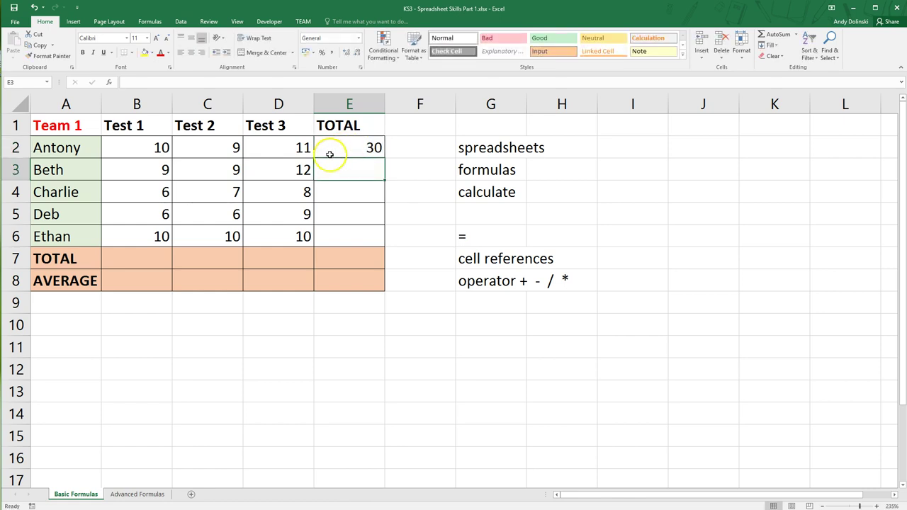
{"action": "left_click", "coordinate": [224, 149]}
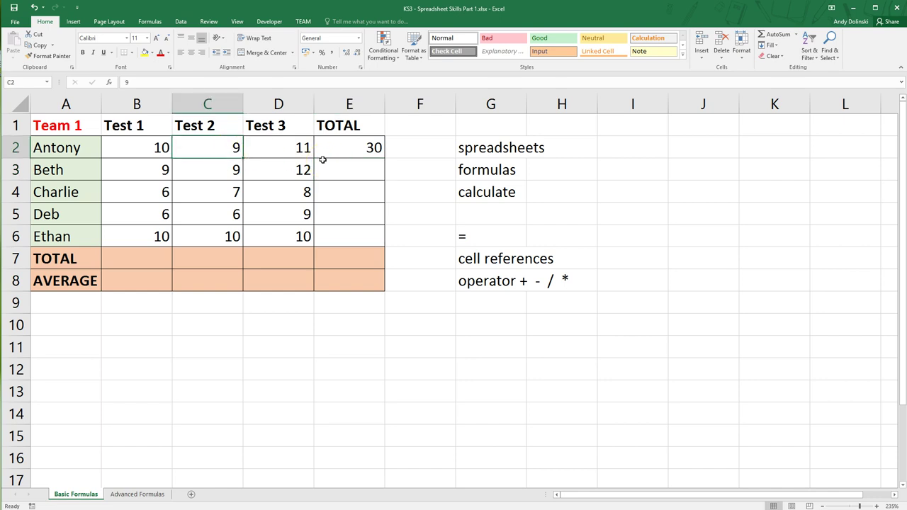
{"action": "type", "text": "11"}
{"action": "key", "text": "Return"}
{"action": "left_click", "coordinate": [373, 148]}
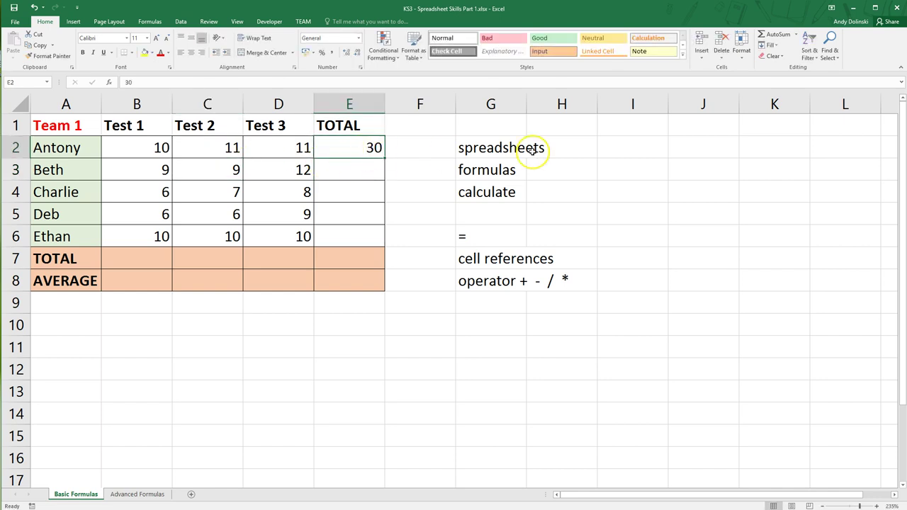
{"action": "type", "text": "32"}
{"action": "key", "text": "Return"}
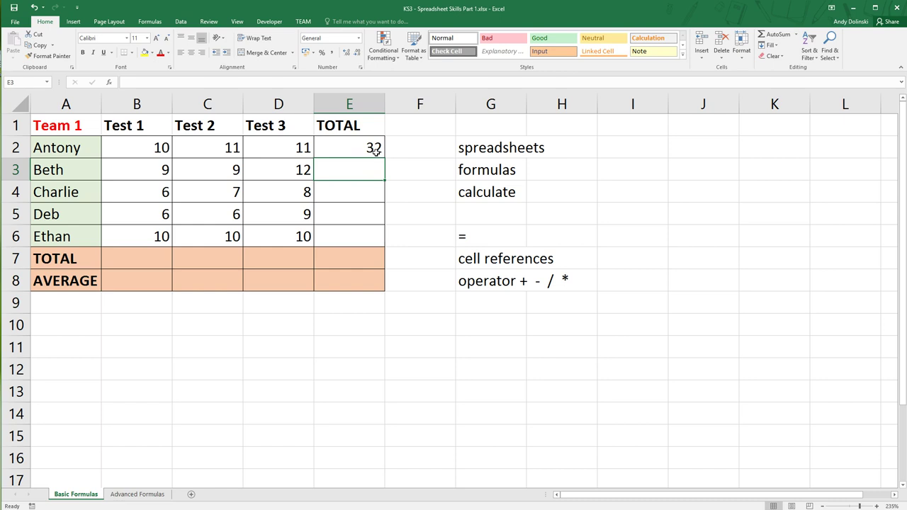
{"action": "left_click", "coordinate": [375, 150]}
{"action": "key", "text": "Delete"}
{"action": "left_click", "coordinate": [208, 150]}
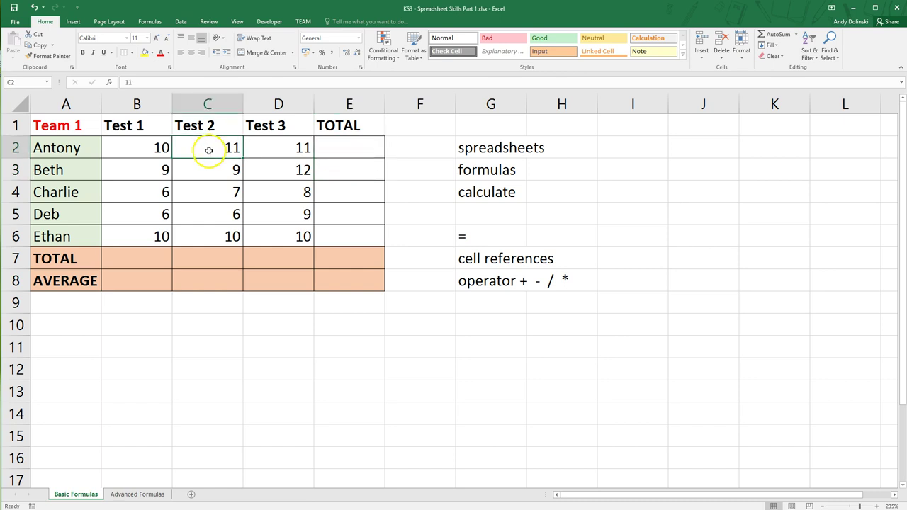
{"action": "type", "text": "9"}
{"action": "key", "text": "Return"}
{"action": "left_click", "coordinate": [346, 149]}
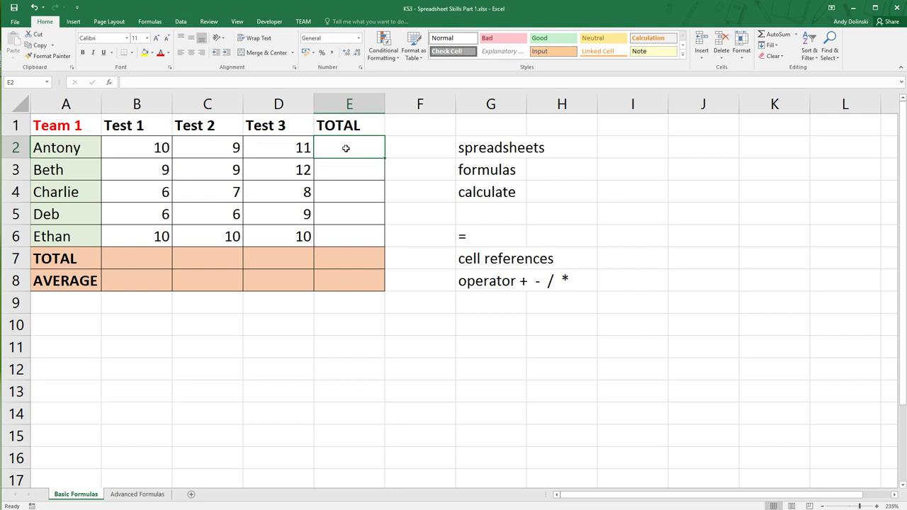
- Build =B2+C2+D2 in E2 so Antony's total reads 30
{"action": "type", "text": "="}
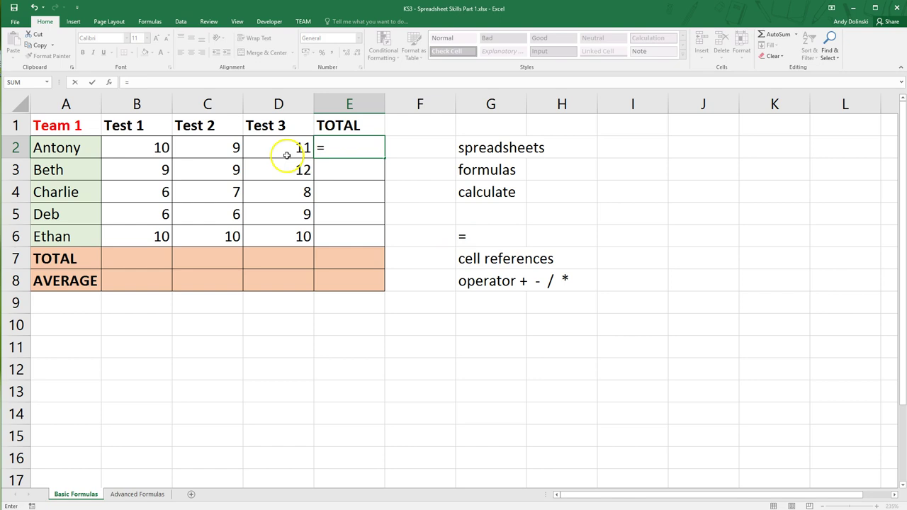
{"action": "left_click", "coordinate": [146, 148]}
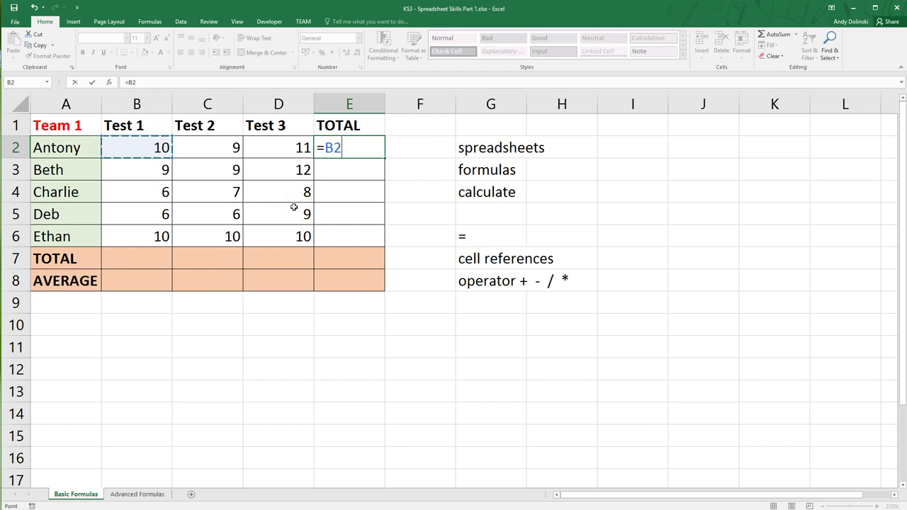
{"action": "type", "text": "+"}
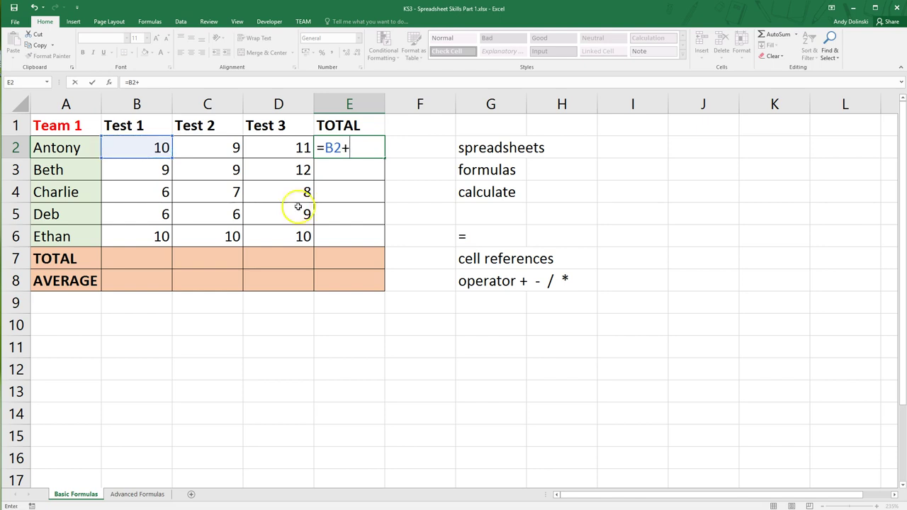
{"action": "left_click", "coordinate": [223, 147]}
{"action": "type", "text": "+"}
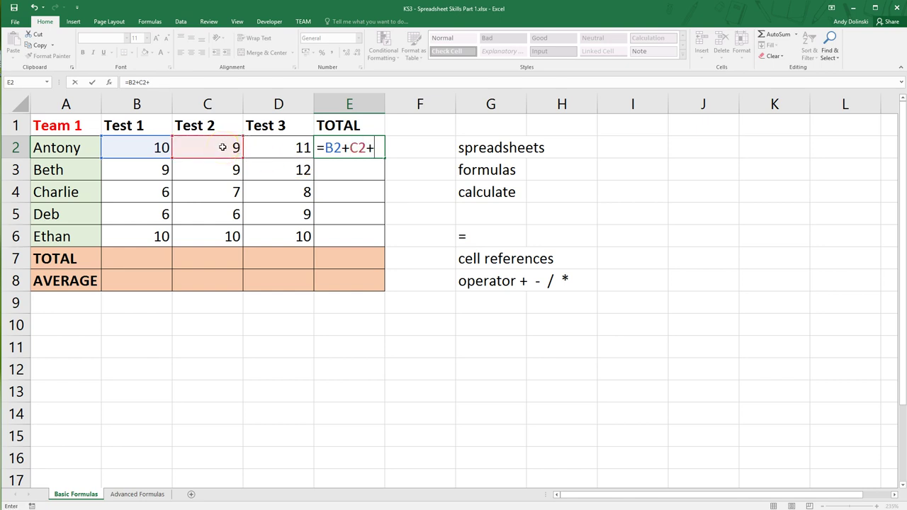
{"action": "left_click", "coordinate": [265, 148]}
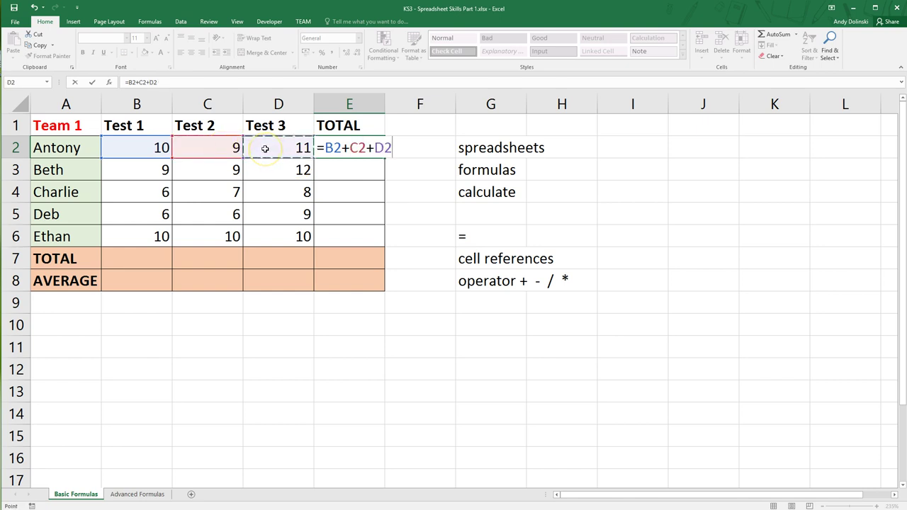
{"action": "key", "text": "Return"}
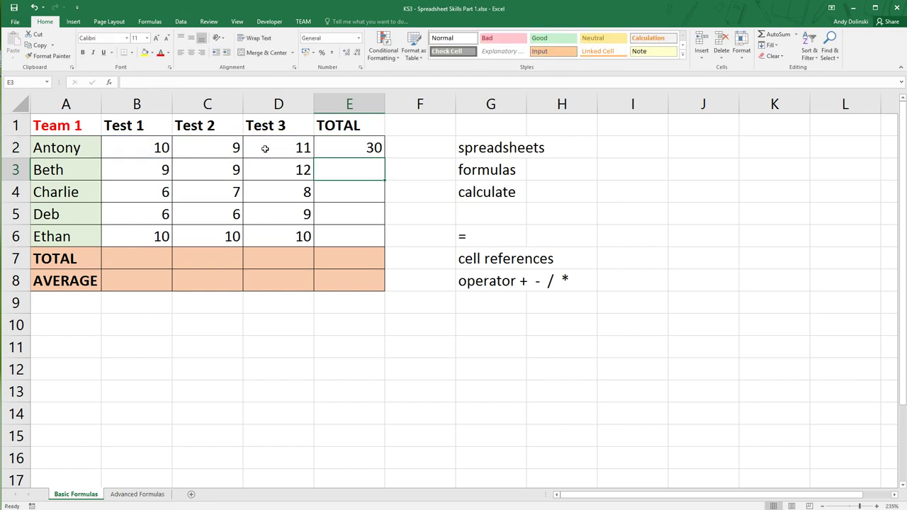
- Change C2 to 11 so Antony's total in E2 updates to 32
{"action": "left_click", "coordinate": [228, 156]}
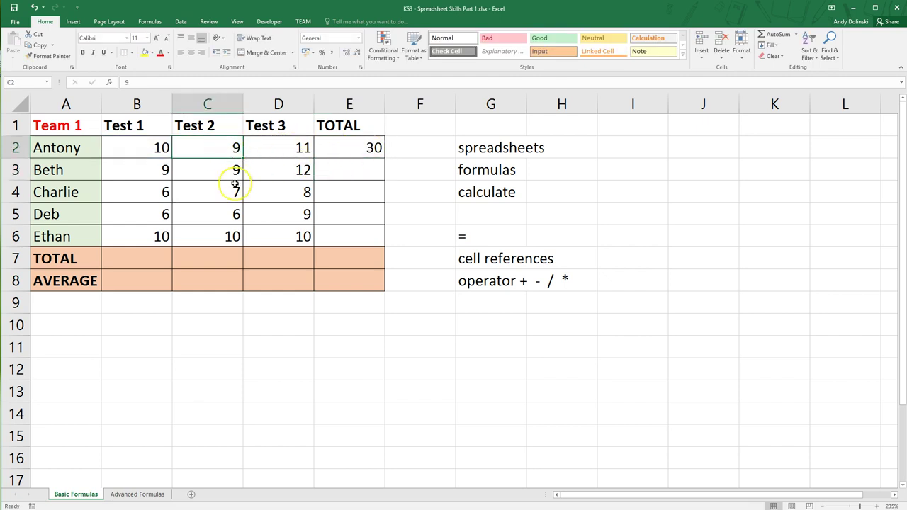
{"action": "type", "text": "11"}
{"action": "key", "text": "Return"}
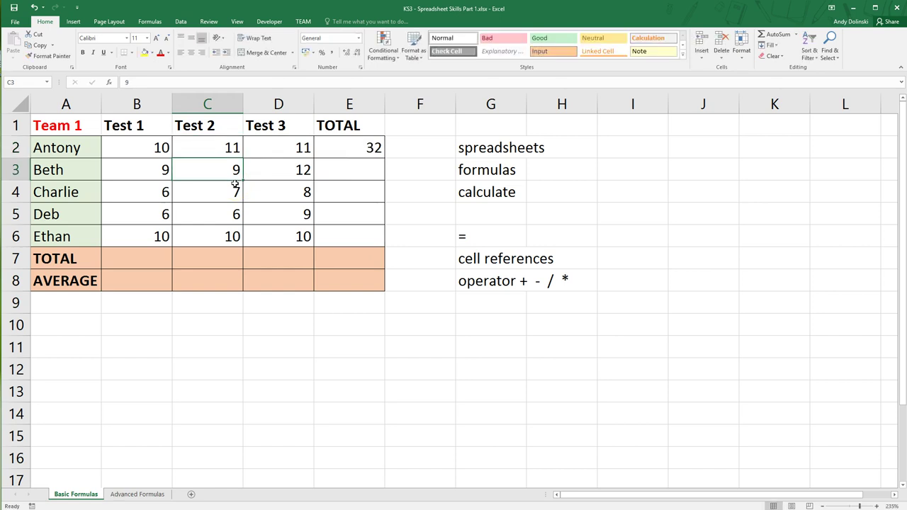
{"action": "left_click", "coordinate": [362, 172]}
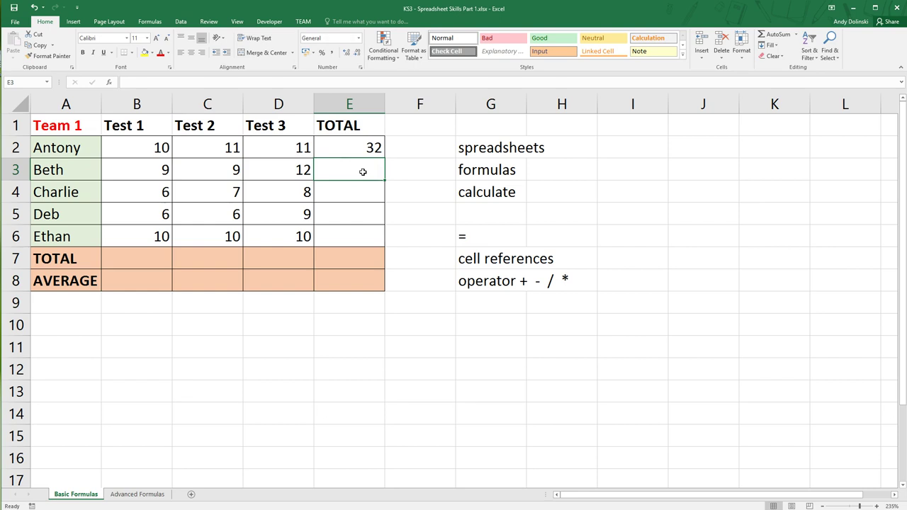
- Enter =B3+C3+D3 in E3 so Beth's total shows 30
{"action": "type", "text": "="}
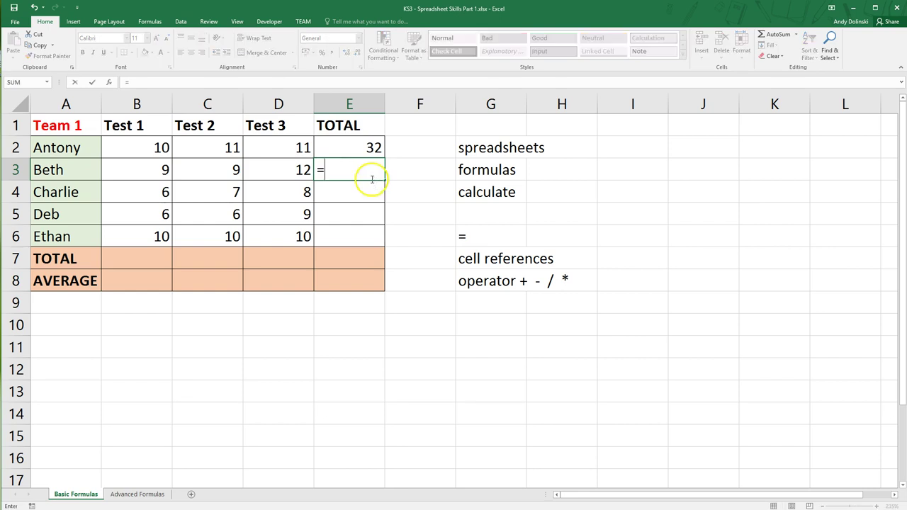
{"action": "left_click", "coordinate": [160, 174]}
{"action": "type", "text": "+"}
{"action": "left_click", "coordinate": [203, 176]}
{"action": "type", "text": "+"}
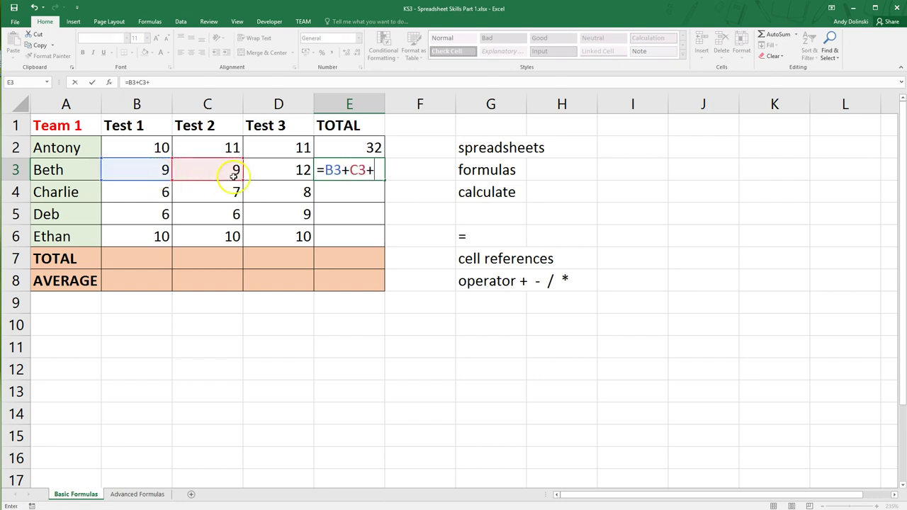
{"action": "left_click", "coordinate": [261, 173]}
{"action": "key", "text": "Return"}
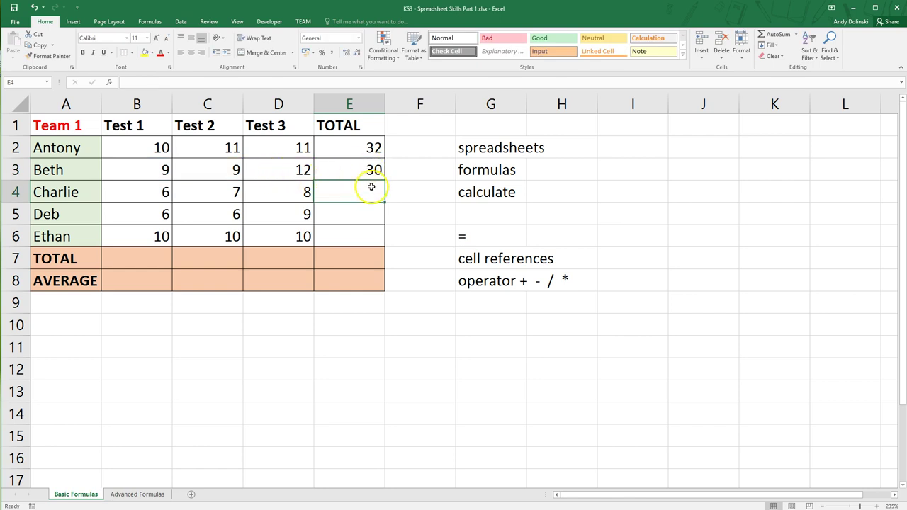
- Enter =B4+C4+D4 in E4 so Charlie's total shows 21
{"action": "type", "text": "="}
{"action": "left_click", "coordinate": [152, 195]}
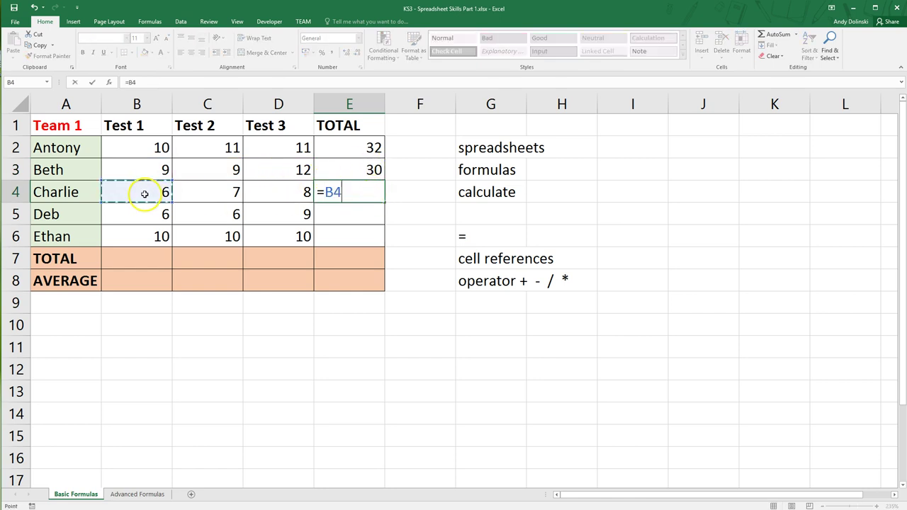
{"action": "type", "text": "+"}
{"action": "left_click", "coordinate": [238, 192]}
{"action": "type", "text": "+"}
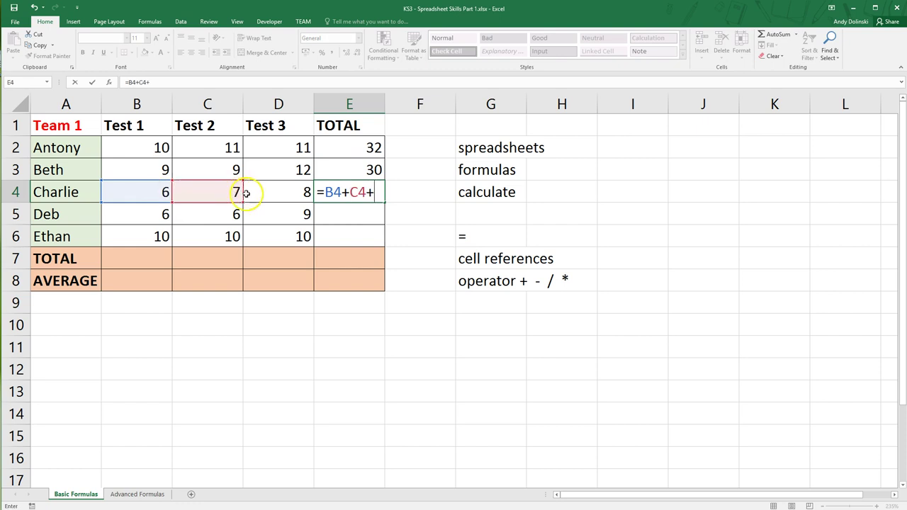
{"action": "left_click", "coordinate": [282, 196]}
{"action": "key", "text": "Return"}
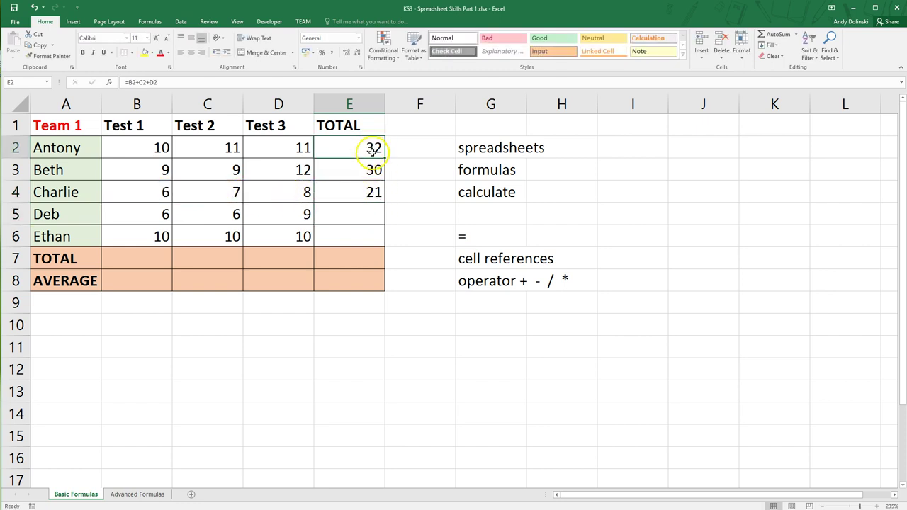
- Inspect the existing total formulas in E2, E3 and E4
{"action": "left_click_drag", "start_coordinate": [374, 147], "coordinate": [372, 190]}
{"action": "left_click", "coordinate": [409, 196]}
{"action": "left_click", "coordinate": [374, 152]}
{"action": "left_click", "coordinate": [338, 170]}
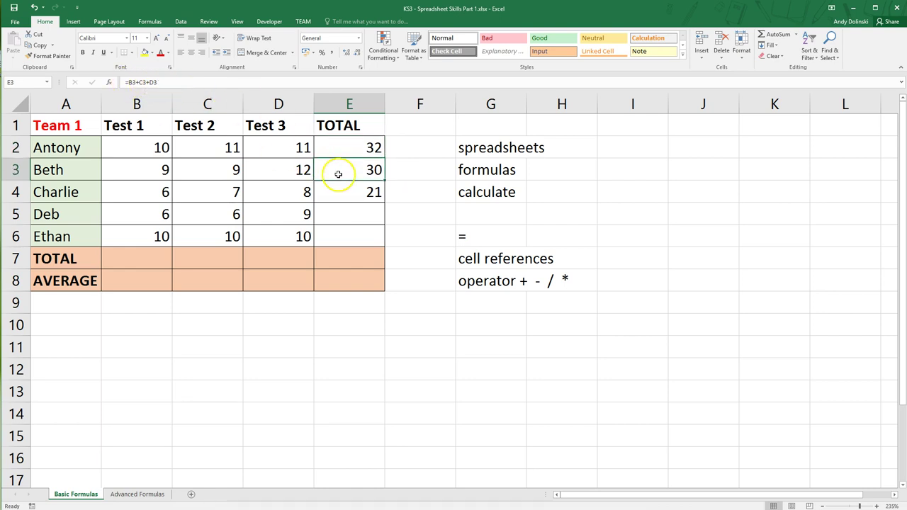
{"action": "left_click", "coordinate": [345, 189]}
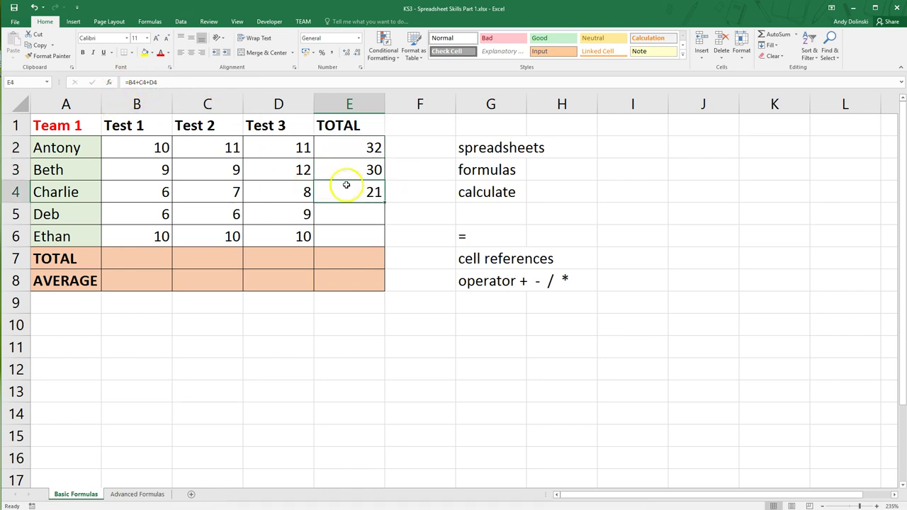
{"action": "mouse_move", "coordinate": [355, 146]}
{"action": "left_mouse_down"}
{"action": "mouse_move", "coordinate": [358, 192]}
{"action": "mouse_move", "coordinate": [392, 205]}
{"action": "left_mouse_up"}
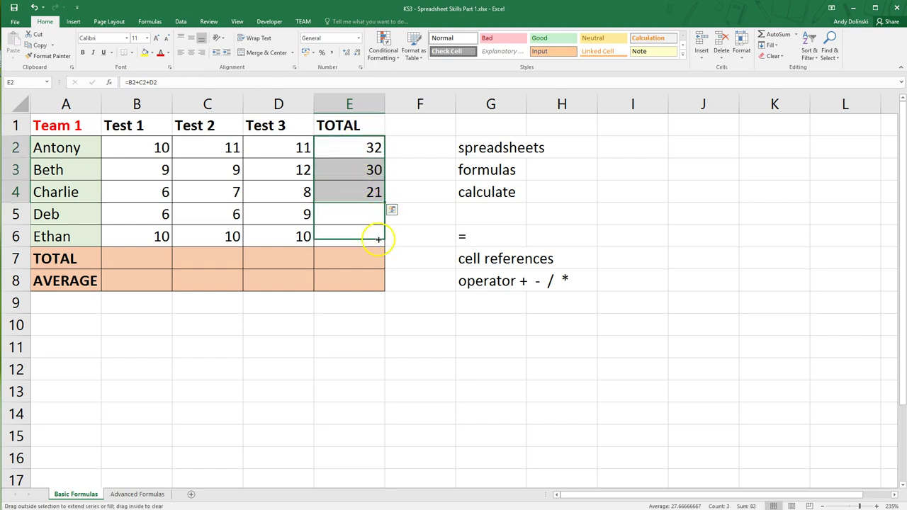
{"action": "left_click", "coordinate": [392, 206]}
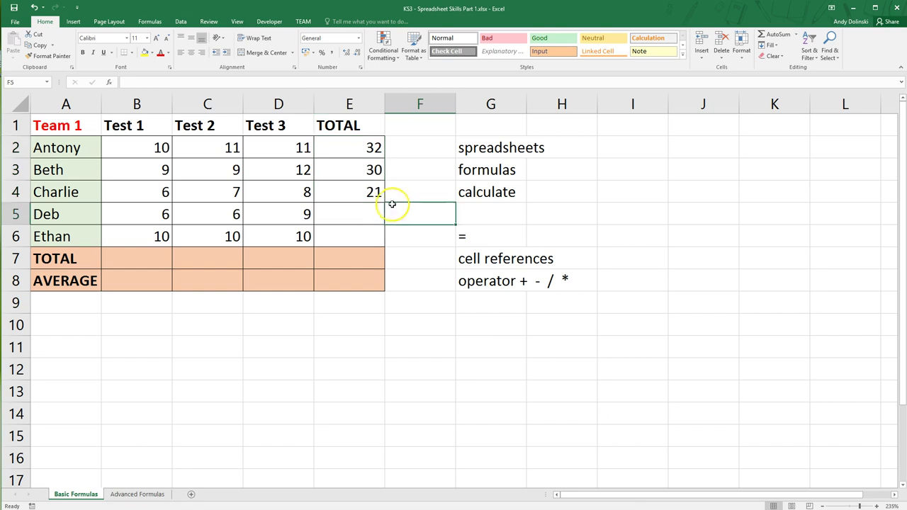
- Fill E2:E4 down to E6 so rows 5 and 6 total 21 and 30
{"action": "left_click_drag", "start_coordinate": [360, 152], "coordinate": [358, 192]}
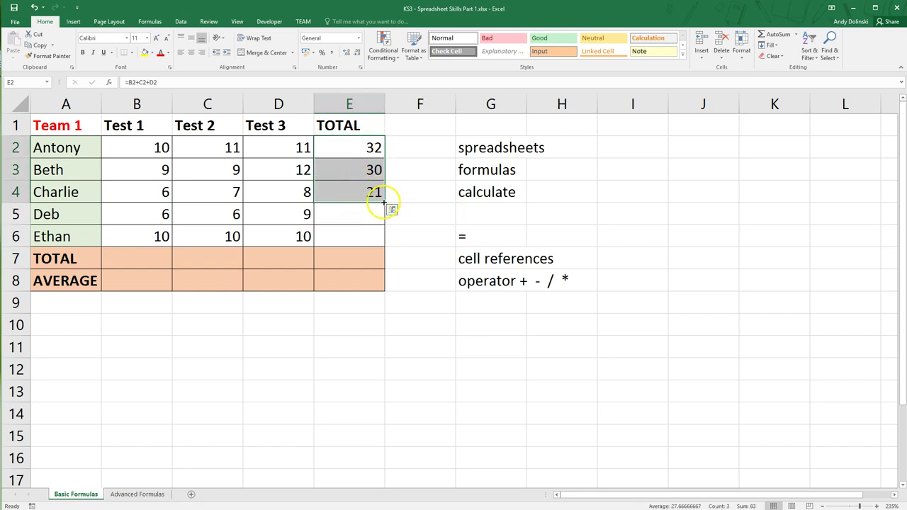
{"action": "left_click_drag", "start_coordinate": [386, 203], "coordinate": [371, 237]}
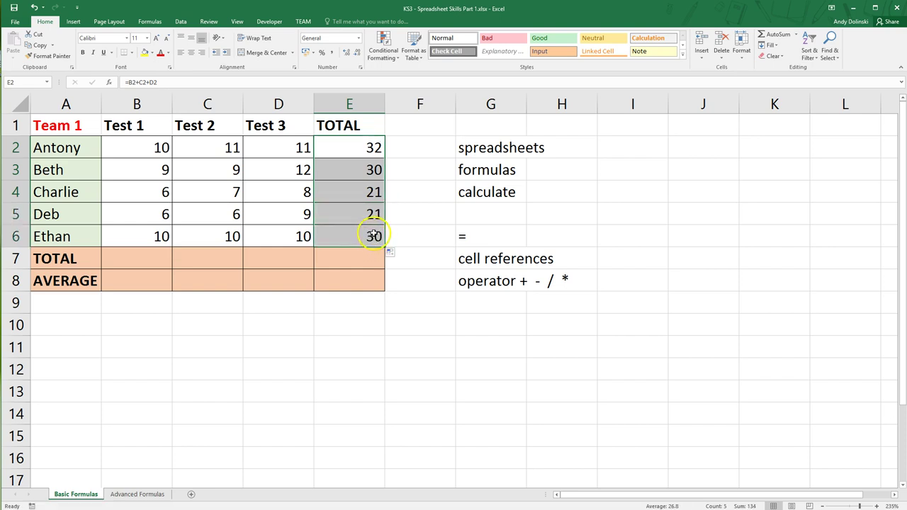
{"action": "left_click", "coordinate": [367, 218]}
{"action": "left_click", "coordinate": [364, 232]}
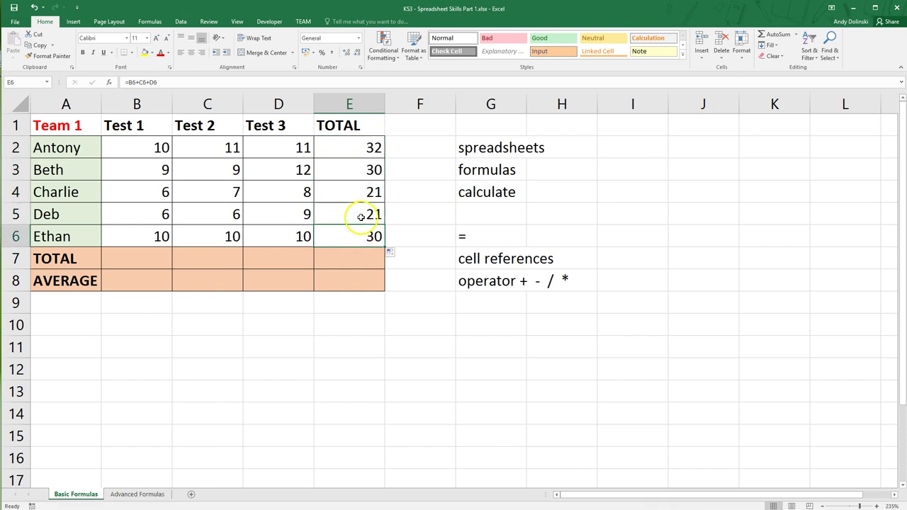
{"action": "left_click", "coordinate": [360, 211]}
{"action": "left_click", "coordinate": [358, 190]}
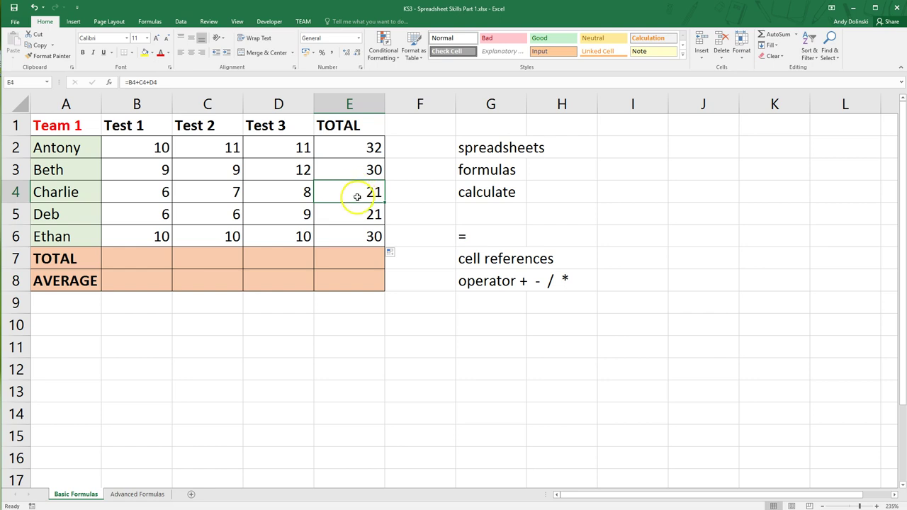
{"action": "left_click", "coordinate": [355, 214]}
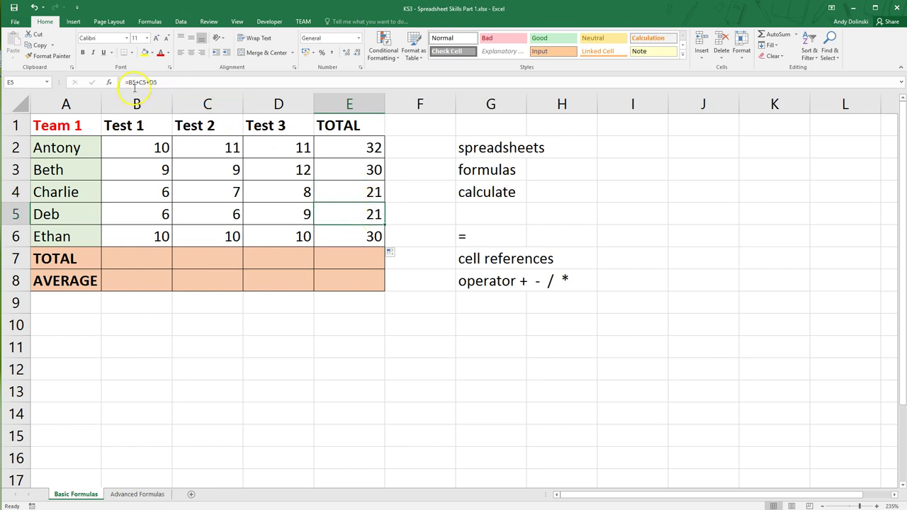
{"action": "left_click", "coordinate": [331, 232]}
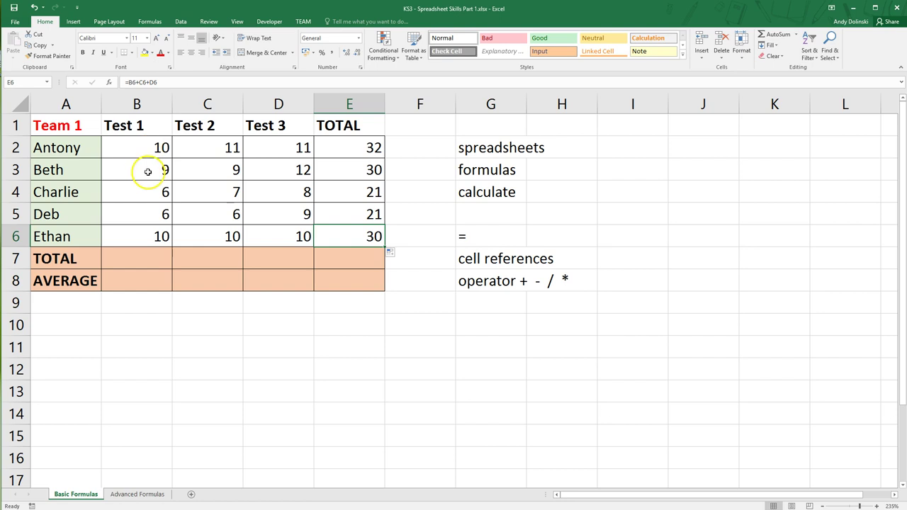
{"action": "left_click", "coordinate": [138, 263]}
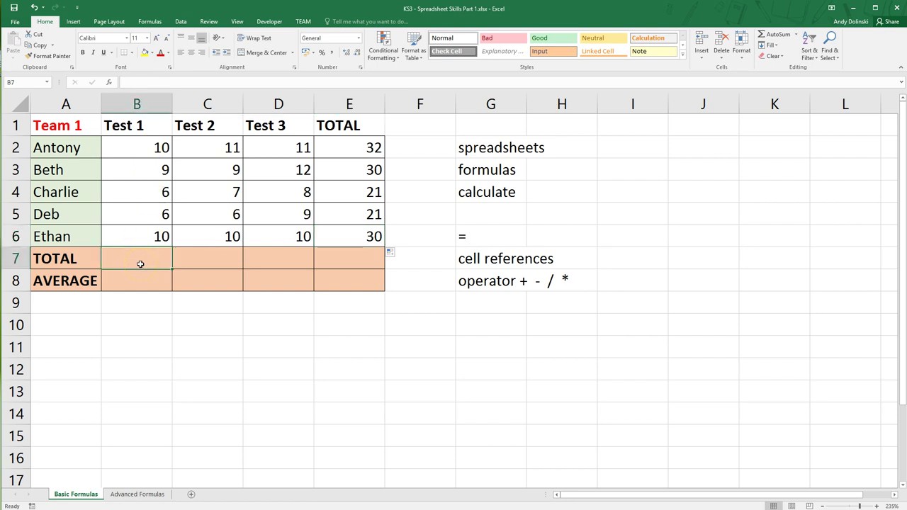
- Enter =B2+B3+B4+B5+B6 in B7, totalling Test 1 as 41
{"action": "type", "text": "="}
{"action": "left_click", "coordinate": [146, 148]}
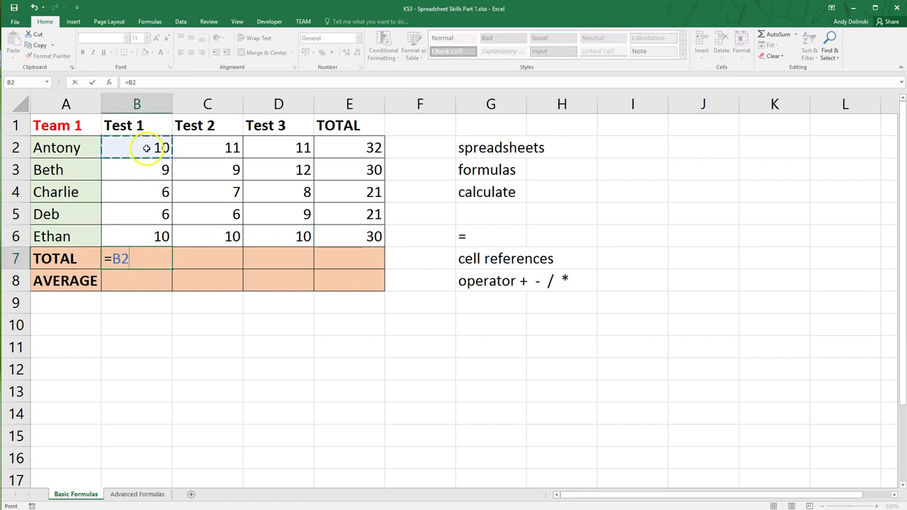
{"action": "type", "text": "+"}
{"action": "left_click", "coordinate": [158, 173]}
{"action": "type", "text": "+"}
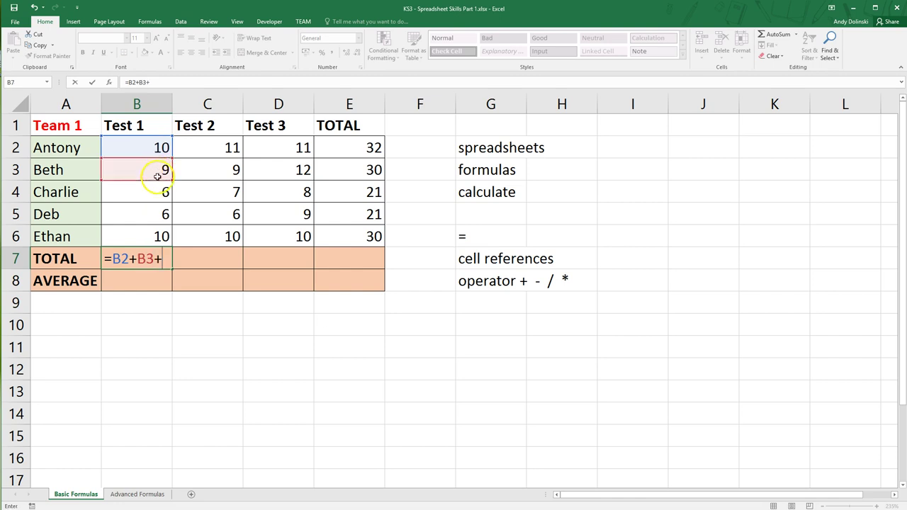
{"action": "left_click", "coordinate": [159, 192]}
{"action": "type", "text": "+"}
{"action": "left_click", "coordinate": [163, 217]}
{"action": "type", "text": "+"}
{"action": "left_click", "coordinate": [161, 240]}
{"action": "key", "text": "Return"}
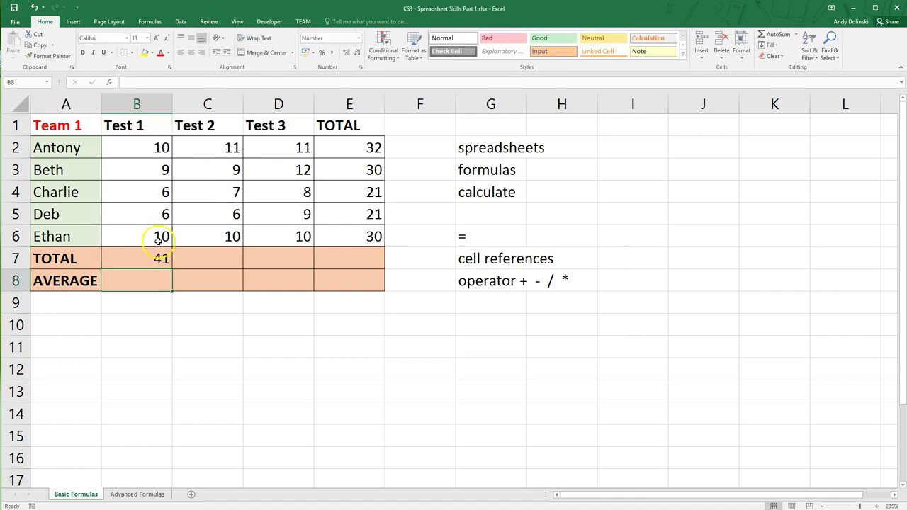
{"action": "left_click", "coordinate": [155, 262]}
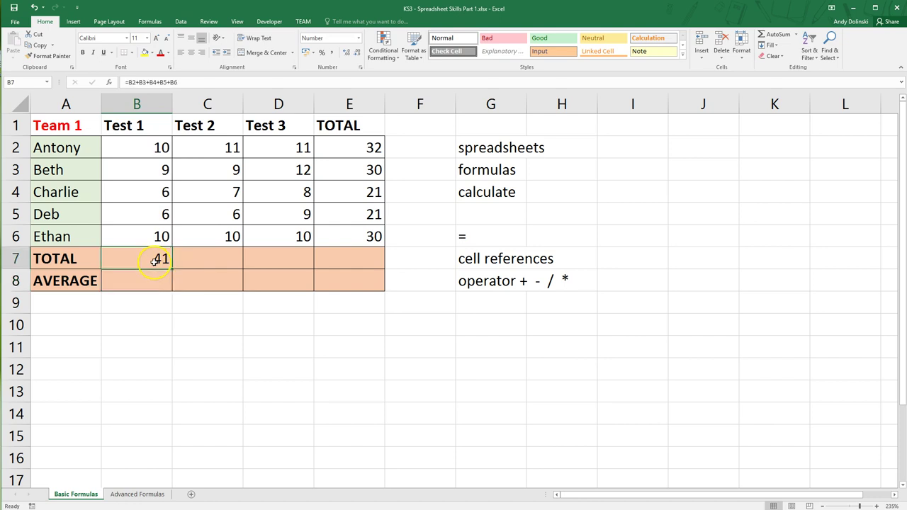
- Enter =C2+C3+C4+C5+C6 in C7, totalling Test 2 as 43
{"action": "left_click", "coordinate": [218, 264]}
{"action": "type", "text": "="}
{"action": "scroll", "coordinate": [229, 152], "scroll_direction": "down", "scroll_amount": 1}
{"action": "scroll", "coordinate": [235, 257], "scroll_direction": "up", "scroll_amount": 1}
{"action": "left_click", "coordinate": [222, 149]}
{"action": "type", "text": "+"}
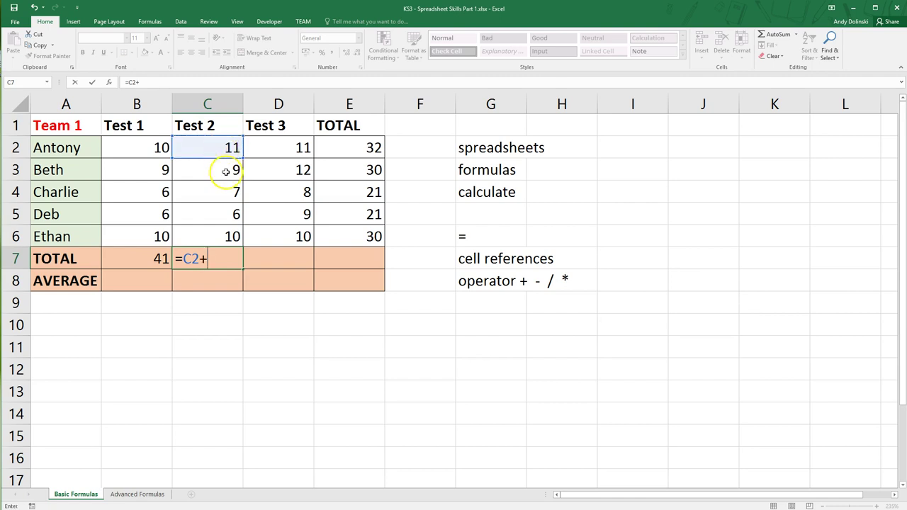
{"action": "left_click", "coordinate": [224, 170]}
{"action": "type", "text": "+"}
{"action": "left_click", "coordinate": [226, 192]}
{"action": "type", "text": "+"}
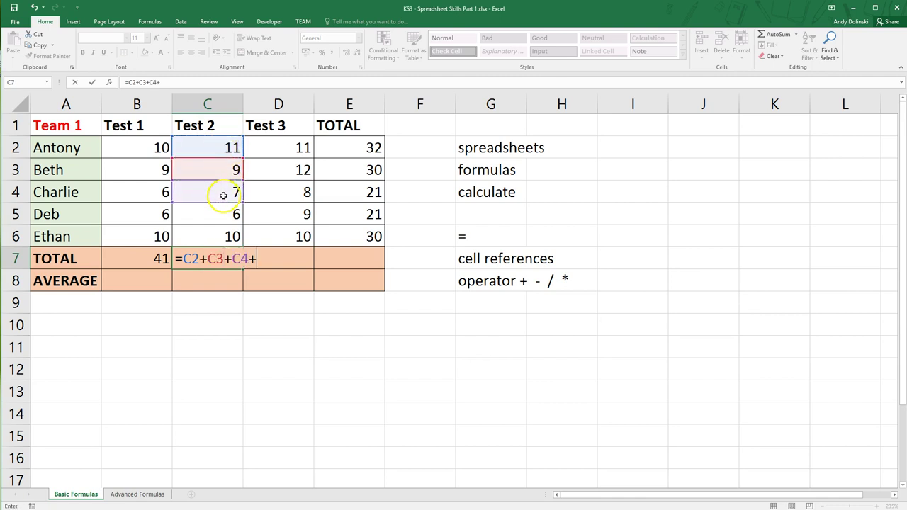
{"action": "left_click", "coordinate": [222, 214]}
{"action": "type", "text": "+"}
{"action": "left_click", "coordinate": [217, 236]}
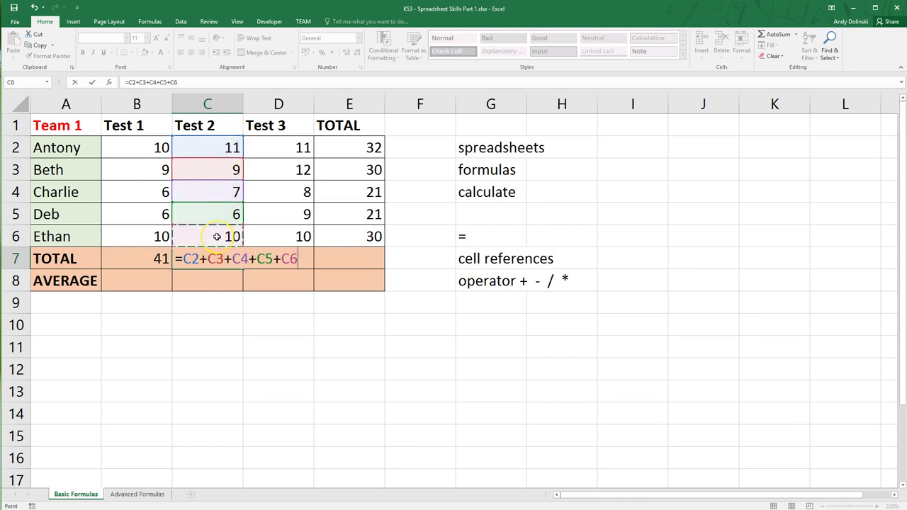
{"action": "key", "text": "Return"}
- Fill C7's sum across to E7, showing 50 and a grand total of 134
{"action": "left_click", "coordinate": [232, 261]}
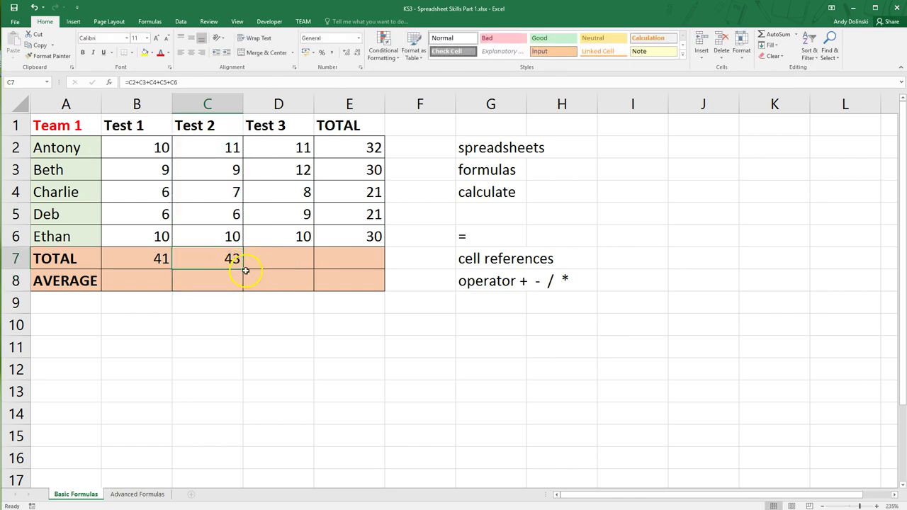
{"action": "left_click_drag", "start_coordinate": [242, 269], "coordinate": [361, 268]}
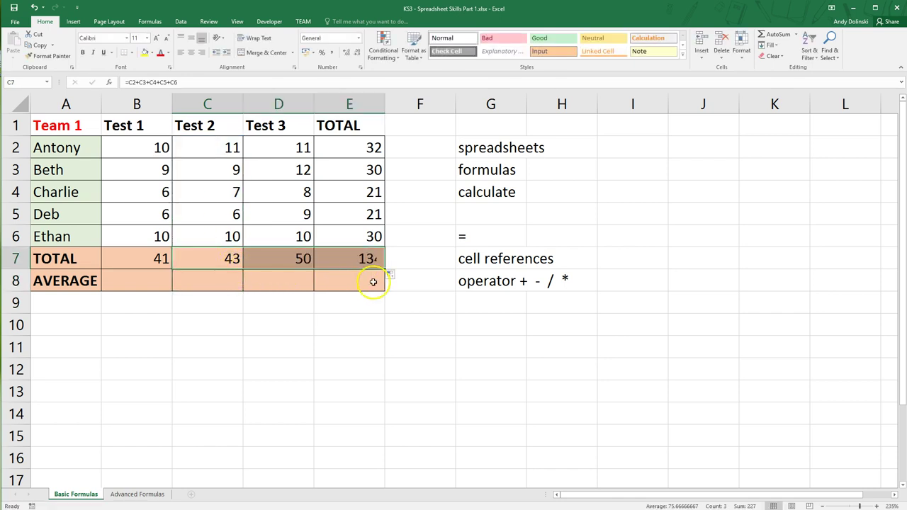
{"action": "left_click", "coordinate": [375, 307]}
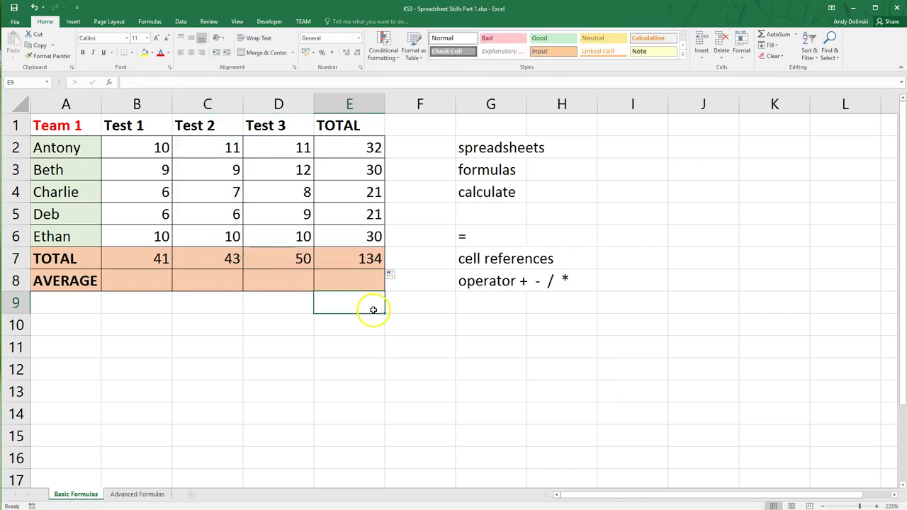
{"action": "left_click", "coordinate": [129, 285]}
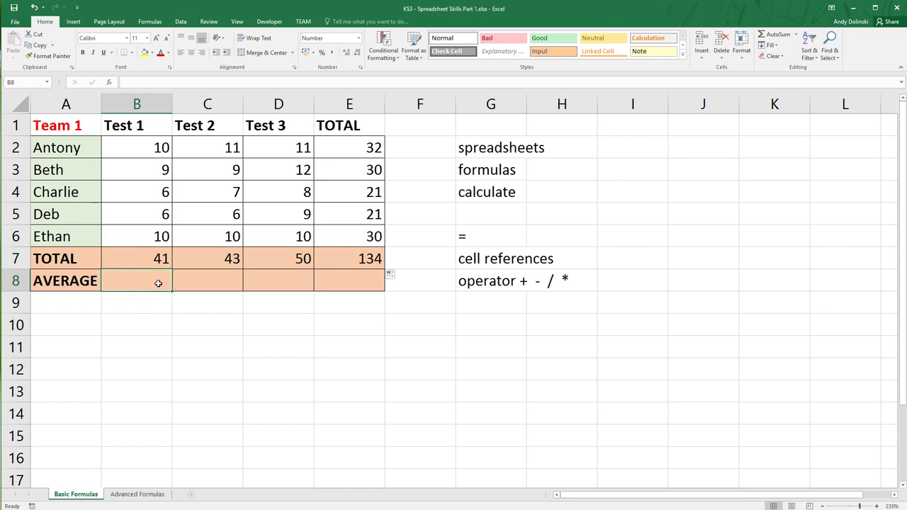
{"action": "type", "text": "=("}
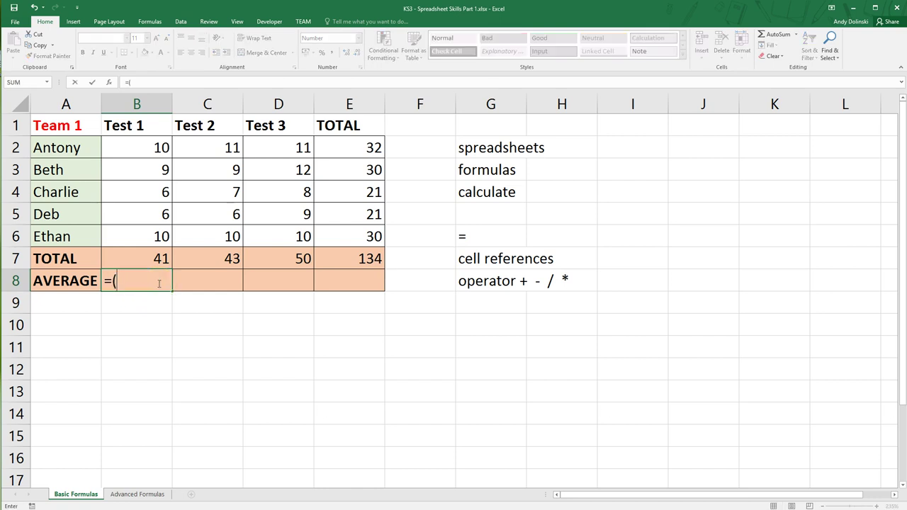
{"action": "left_click", "coordinate": [164, 147]}
{"action": "type", "text": "+"}
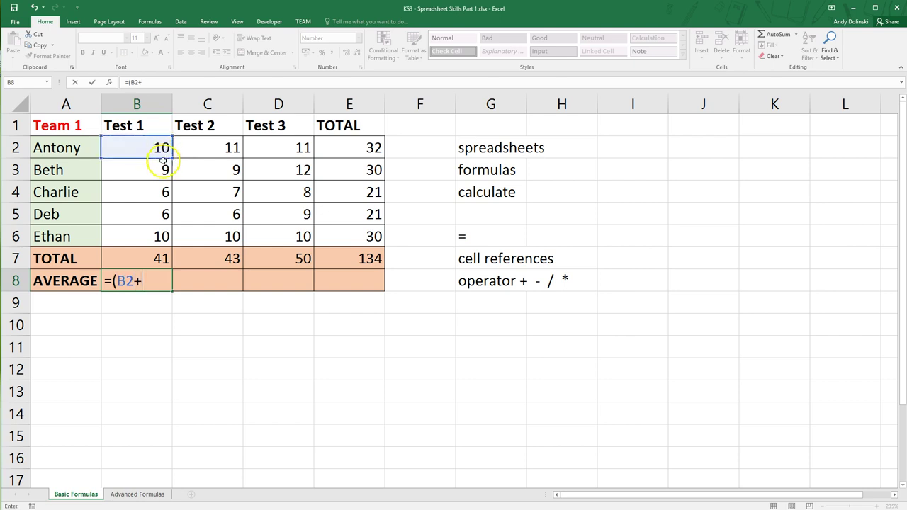
{"action": "left_click", "coordinate": [162, 169]}
{"action": "type", "text": "+"}
{"action": "left_click", "coordinate": [163, 191]}
{"action": "type", "text": "+"}
{"action": "left_click", "coordinate": [161, 214]}
{"action": "type", "text": "+"}
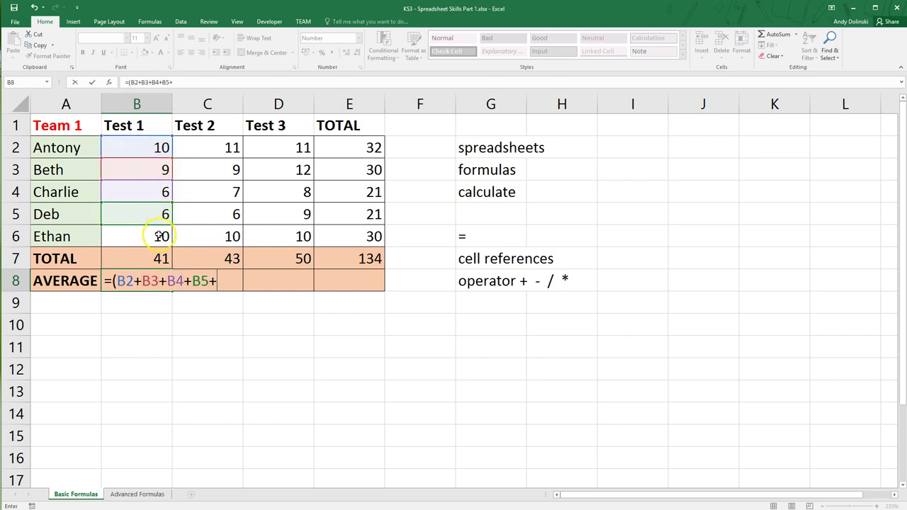
{"action": "left_click", "coordinate": [161, 236]}
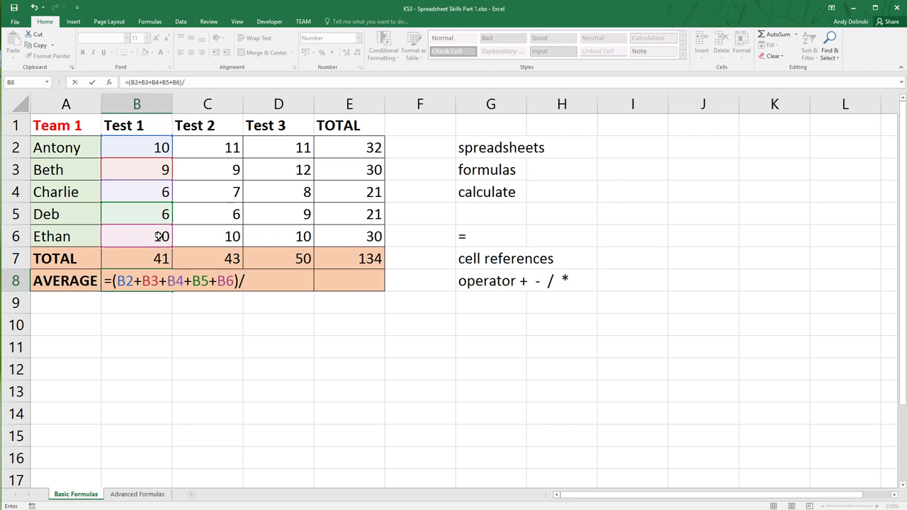
{"action": "type", "text": "5"}
{"action": "key", "text": "Return"}
{"action": "left_click", "coordinate": [162, 282]}
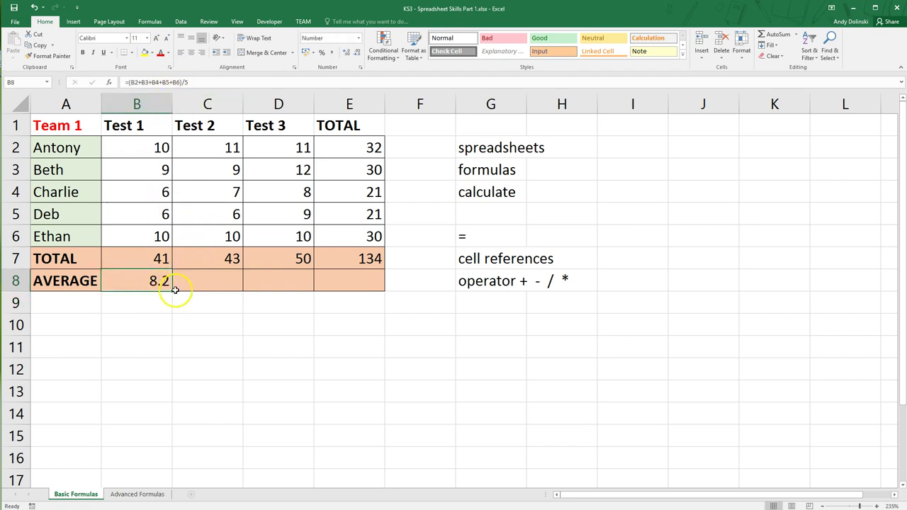
{"action": "mouse_move", "coordinate": [172, 292]}
{"action": "left_mouse_down"}
{"action": "mouse_move", "coordinate": [378, 284]}
{"action": "mouse_move", "coordinate": [174, 281]}
{"action": "left_mouse_up"}
{"action": "left_click", "coordinate": [326, 324]}
{"action": "key", "text": "Delete"}
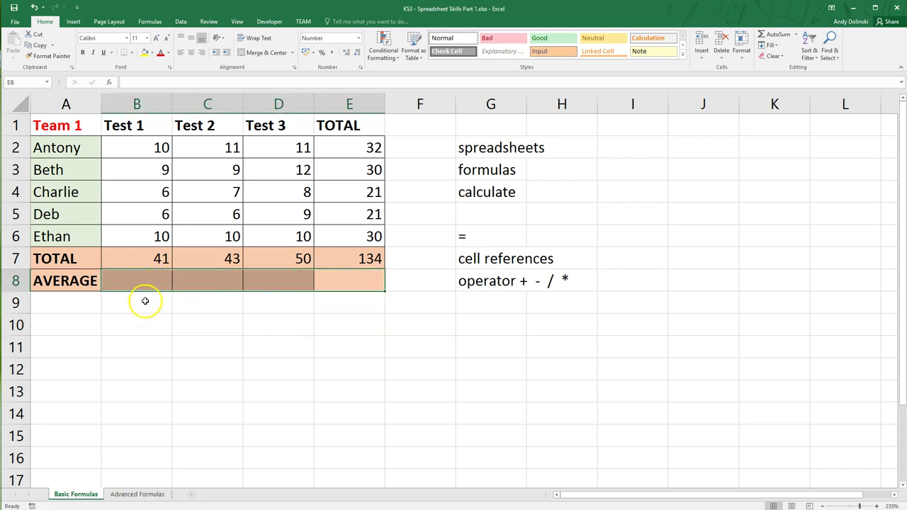
{"action": "left_click", "coordinate": [144, 299]}
{"action": "left_click", "coordinate": [151, 276]}
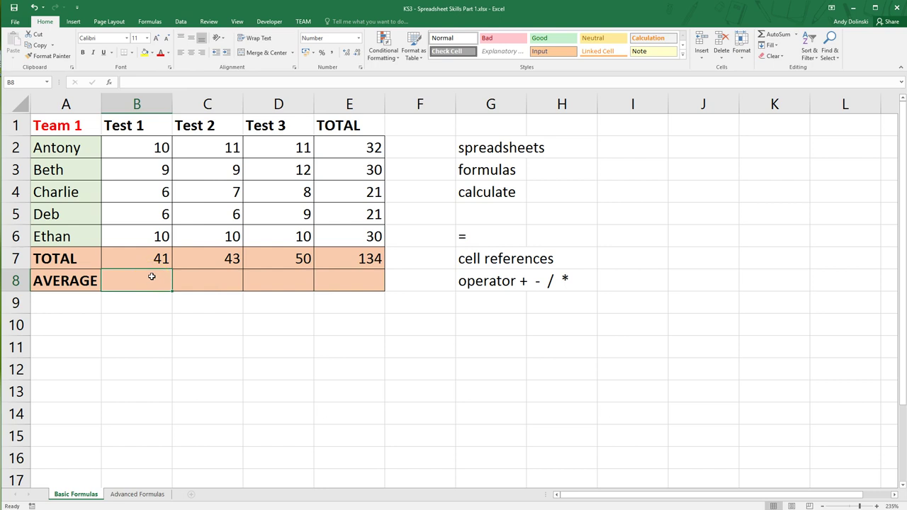
- Enter =B7/5 in B8 so the Test 1 average shows 8.2
{"action": "left_click", "coordinate": [157, 260]}
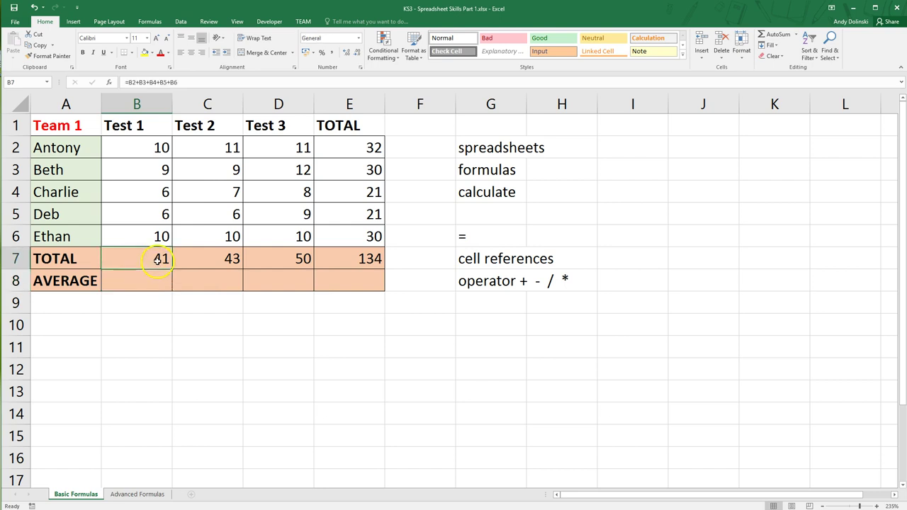
{"action": "left_click", "coordinate": [154, 282]}
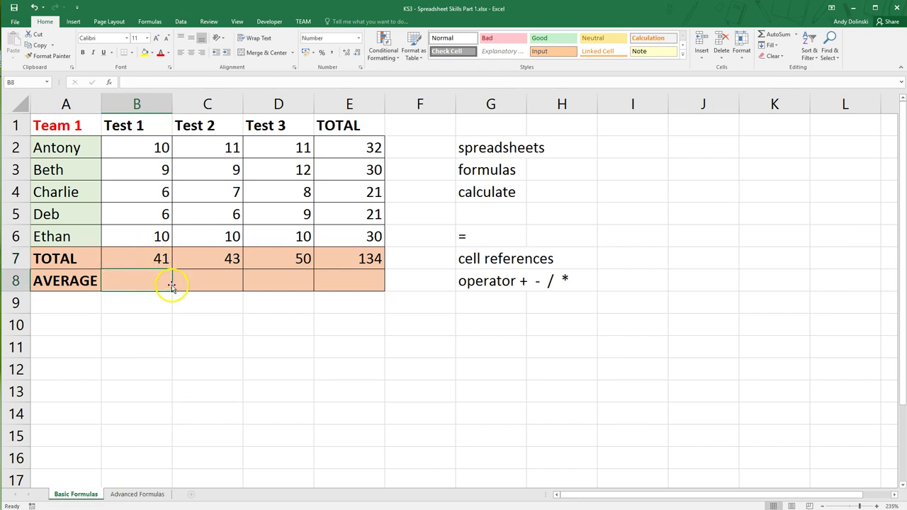
{"action": "type", "text": "="}
{"action": "scroll", "coordinate": [165, 279], "scroll_direction": "down", "scroll_amount": 1}
{"action": "scroll", "coordinate": [149, 241], "scroll_direction": "up", "scroll_amount": 1}
{"action": "left_click", "coordinate": [156, 257]}
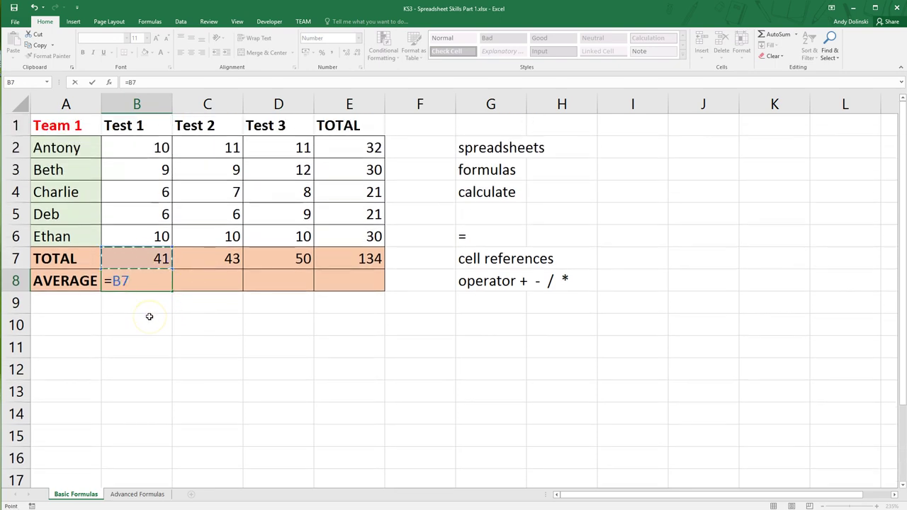
{"action": "type", "text": "/5"}
{"action": "key", "text": "Return"}
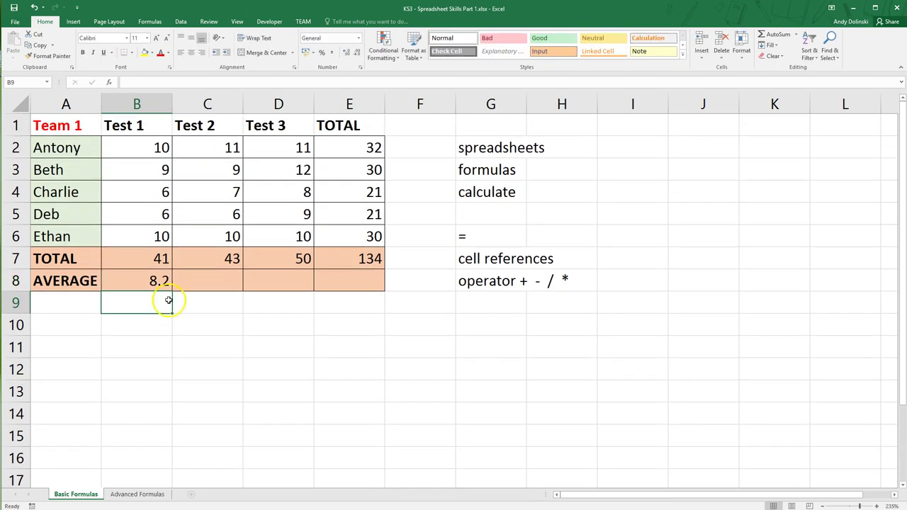
{"action": "left_click", "coordinate": [163, 282]}
- Enter =C7/5 in C8 and fill it to E8, giving 8.6, 10.0 and 26.8
{"action": "left_click", "coordinate": [206, 281]}
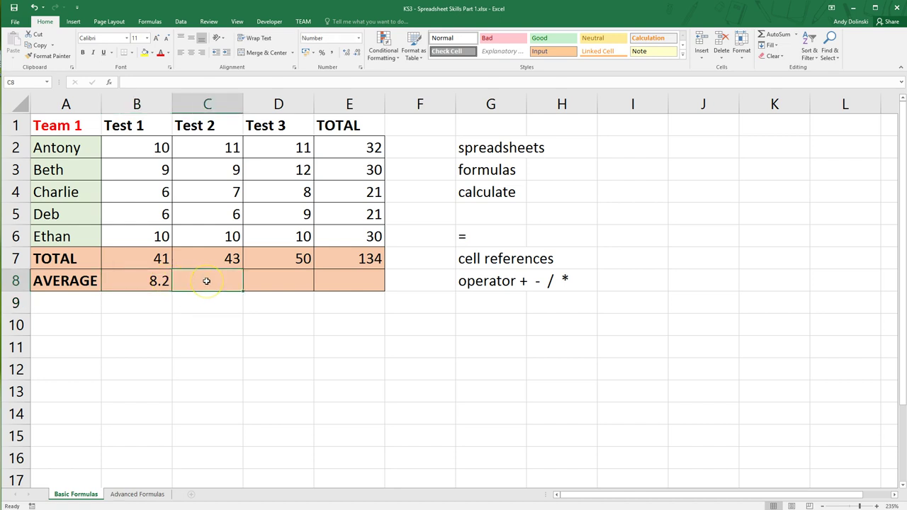
{"action": "type", "text": "="}
{"action": "left_click", "coordinate": [214, 259]}
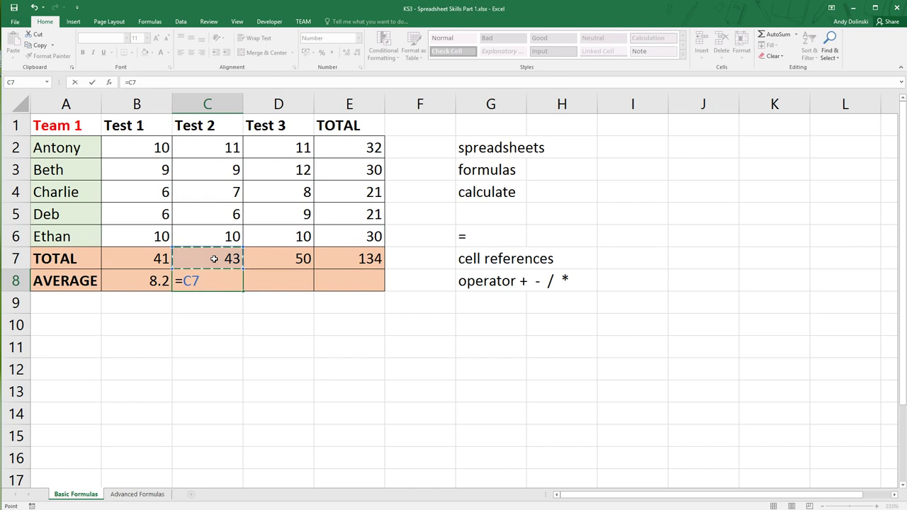
{"action": "type", "text": "/"}
{"action": "key", "text": "Return"}
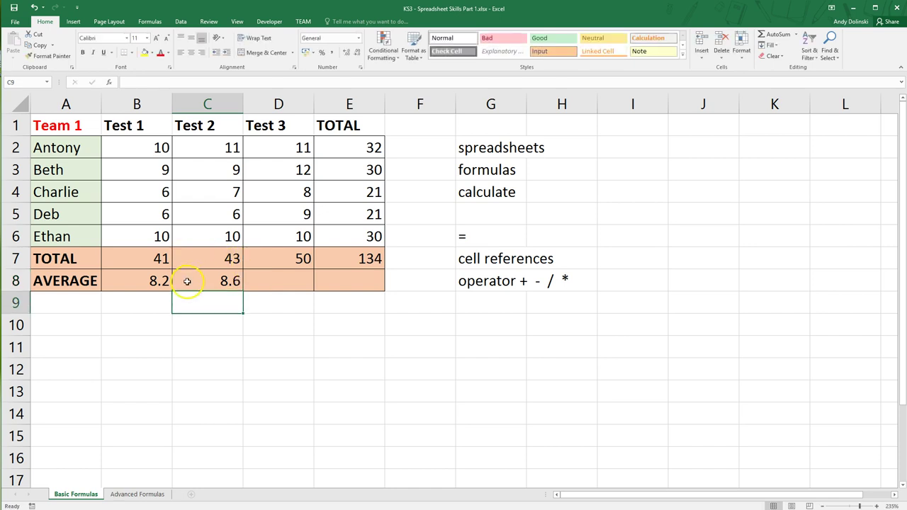
{"action": "left_click", "coordinate": [187, 281]}
{"action": "left_click_drag", "start_coordinate": [243, 291], "coordinate": [375, 288]}
{"action": "left_click", "coordinate": [365, 305]}
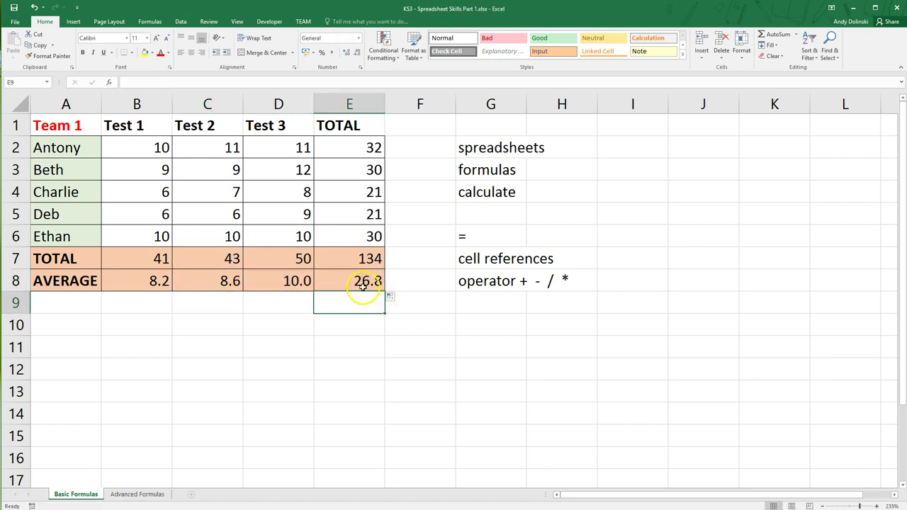
{"action": "left_click_drag", "start_coordinate": [366, 284], "coordinate": [143, 284]}
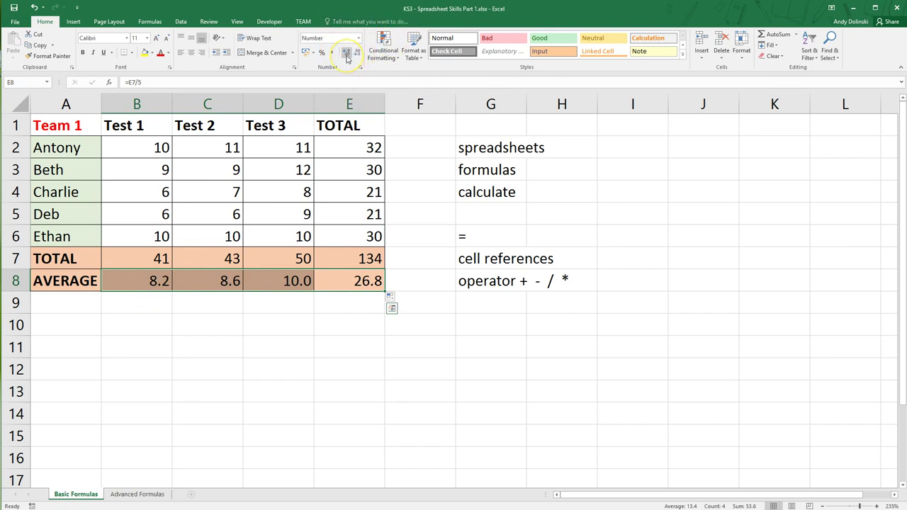
{"action": "left_click", "coordinate": [359, 54]}
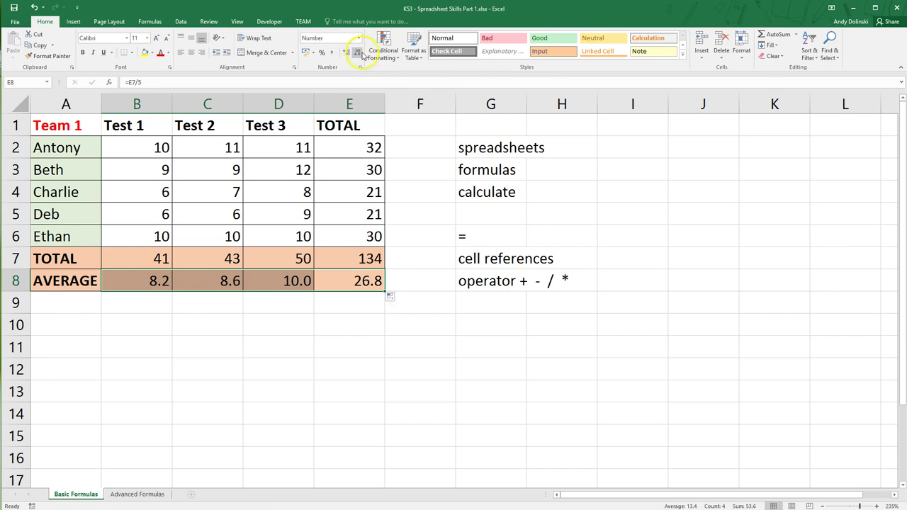
{"action": "left_click", "coordinate": [359, 55]}
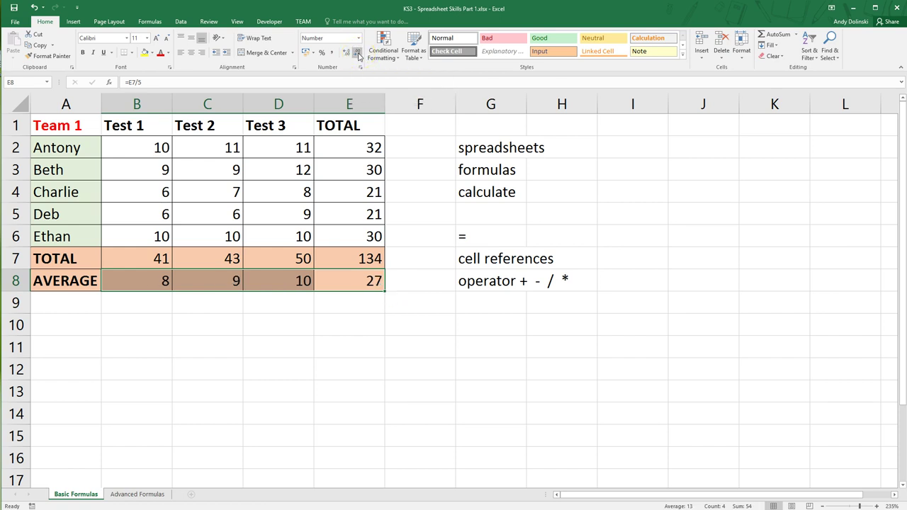
{"action": "left_click", "coordinate": [346, 54]}
{"action": "left_click", "coordinate": [347, 55]}
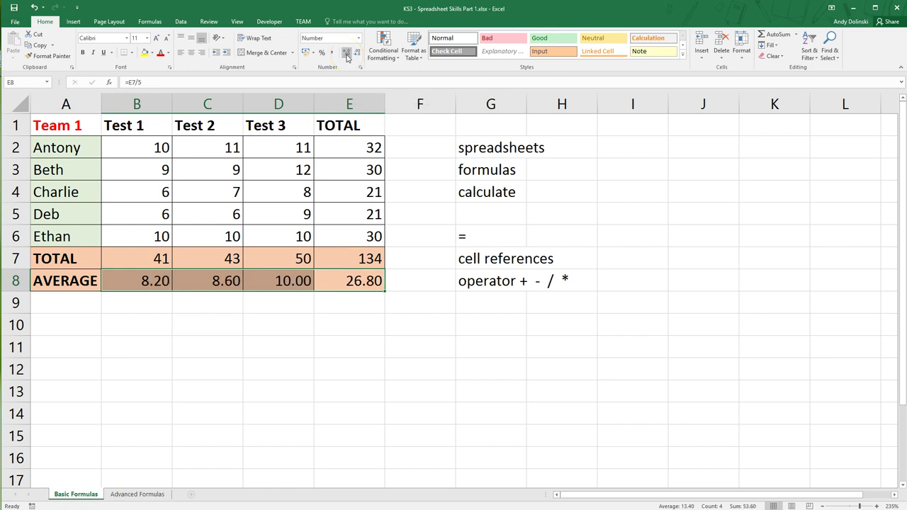
{"action": "left_click", "coordinate": [346, 55]}
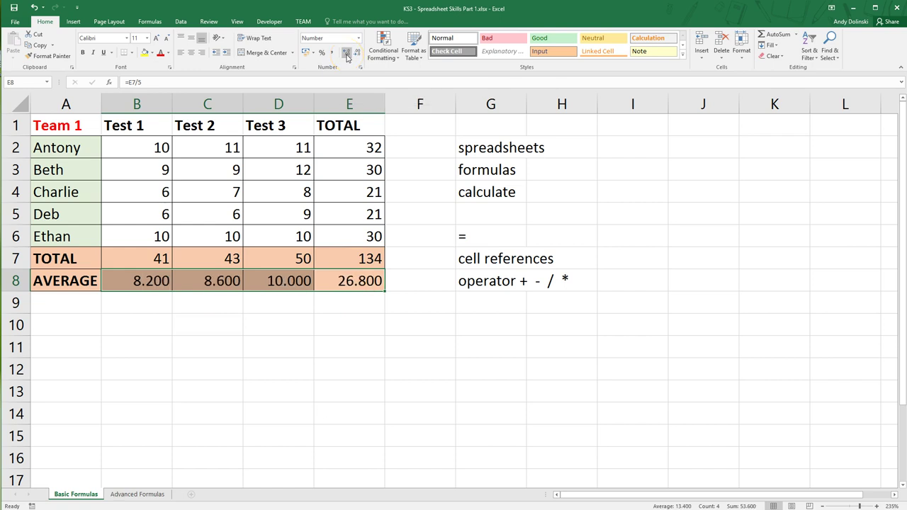
{"action": "left_click", "coordinate": [357, 53]}
{"action": "left_click", "coordinate": [357, 53]}
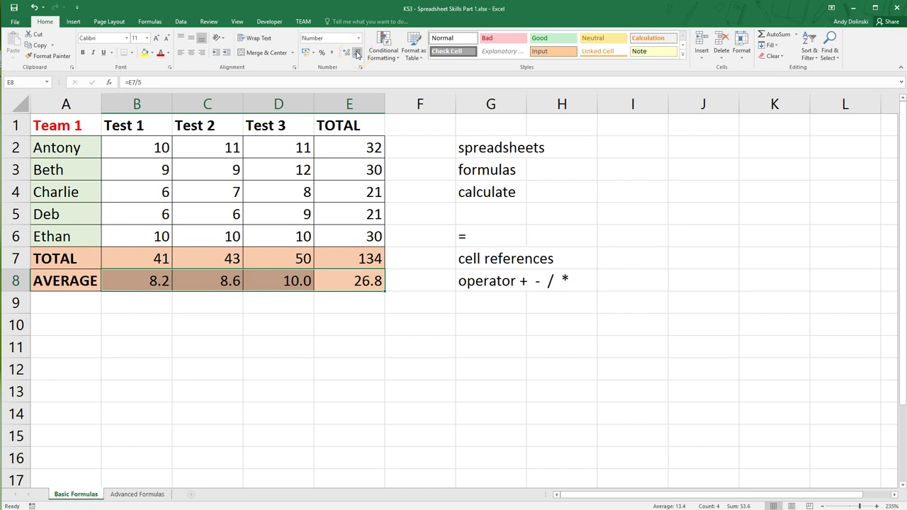
{"action": "left_click", "coordinate": [189, 301]}
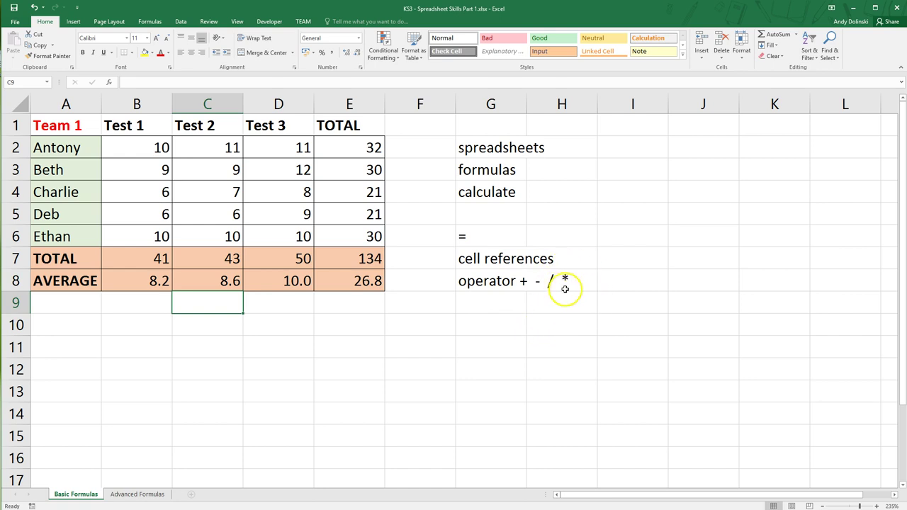
- Put the note 'numpad' in G10
{"action": "left_click", "coordinate": [482, 325]}
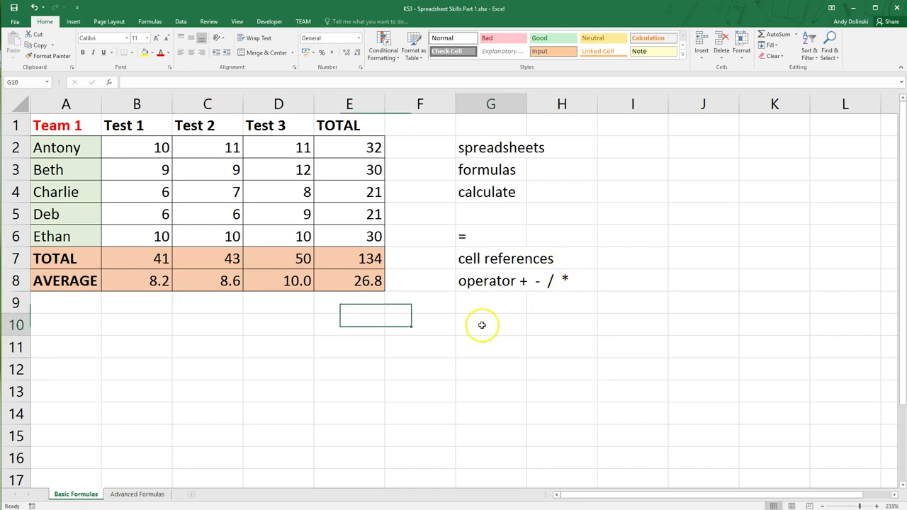
{"action": "type", "text": "numpad"}
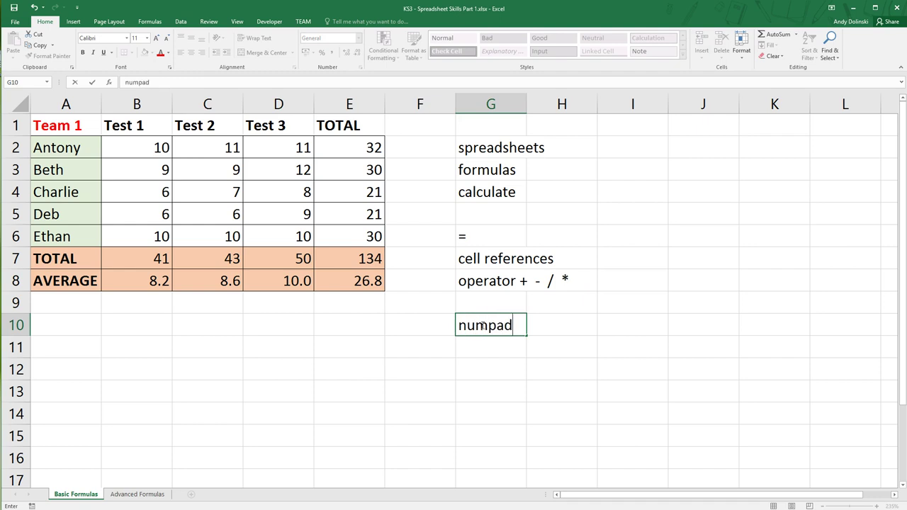
{"action": "key", "text": "Return"}
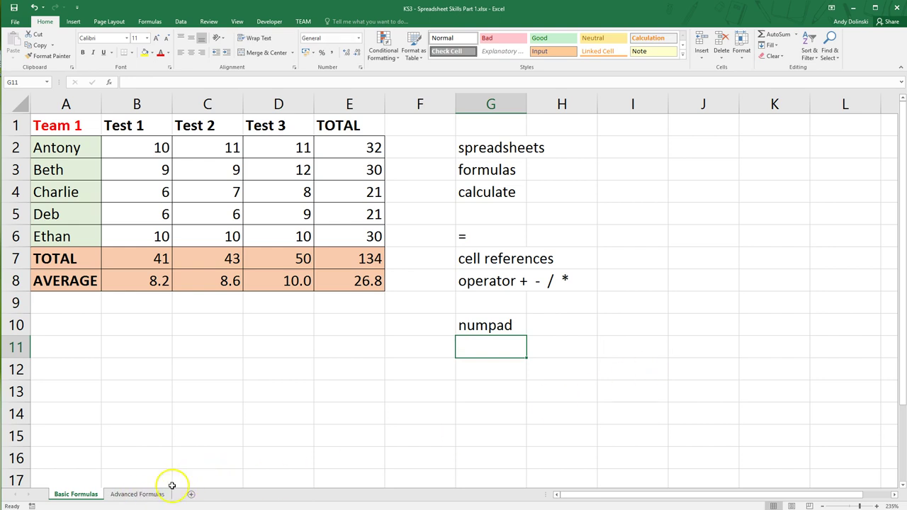
- Open the Advanced Formulas sheet and select D11, clearing the Team 1 table selection
{"action": "left_click", "coordinate": [134, 494]}
{"action": "left_click", "coordinate": [201, 268]}
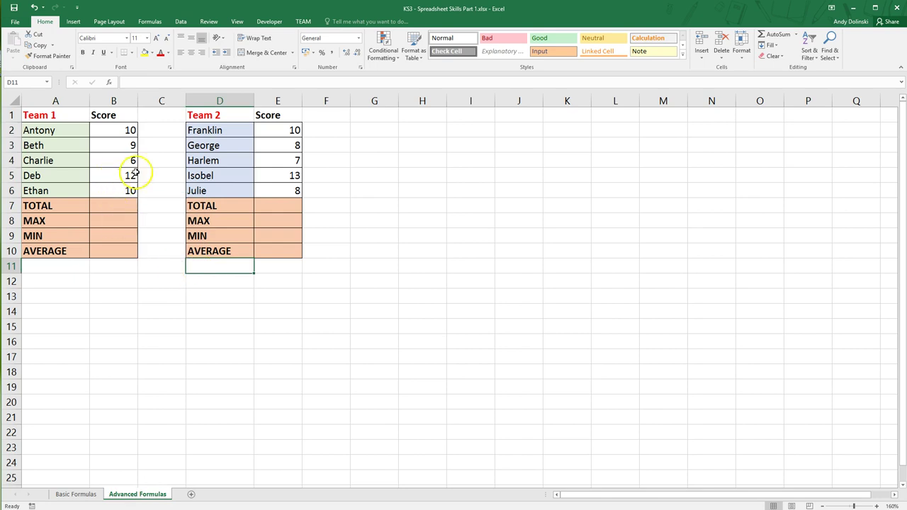